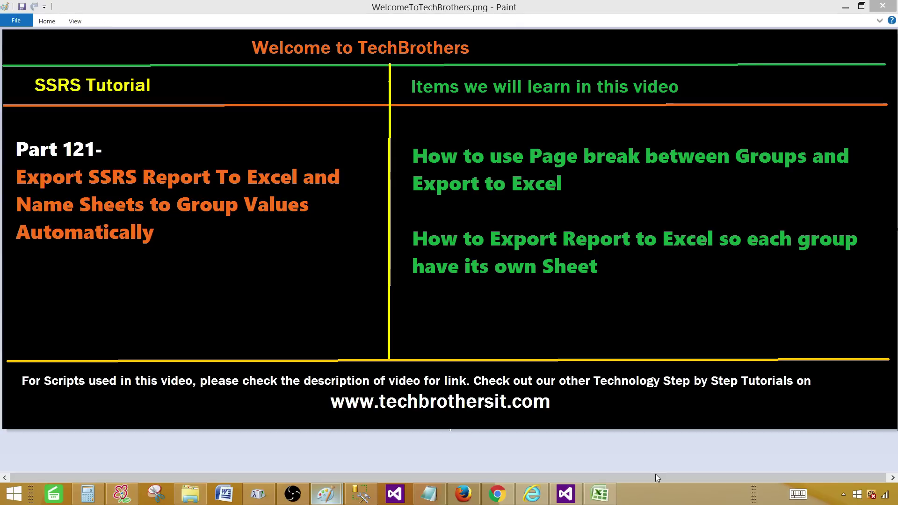
# Switch from the Paint title slide to the DrillDown_1.xlsx workbook in Excel
pyautogui.click(609, 495)
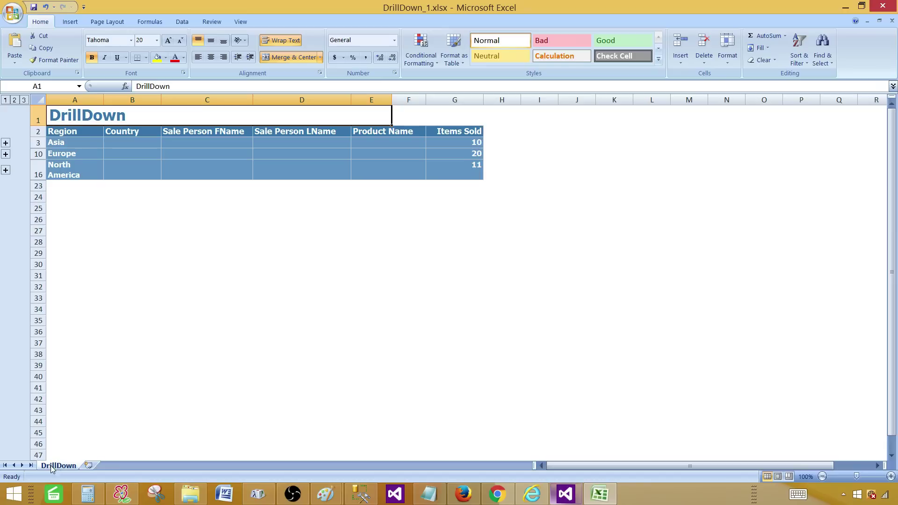
# Expand Asia, Europe, North America, India and Pakistan rows, then collapse India and Asia again
pyautogui.click(6, 144)
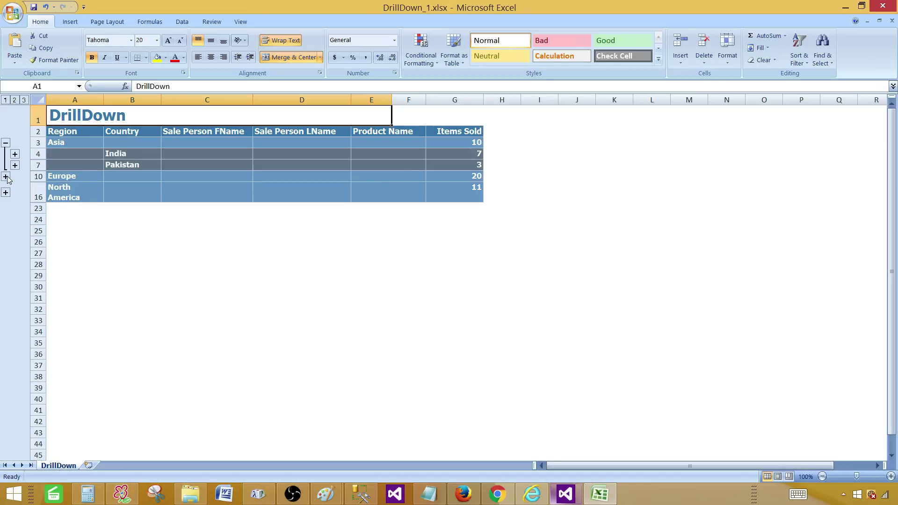
pyautogui.click(5, 176)
pyautogui.click(5, 248)
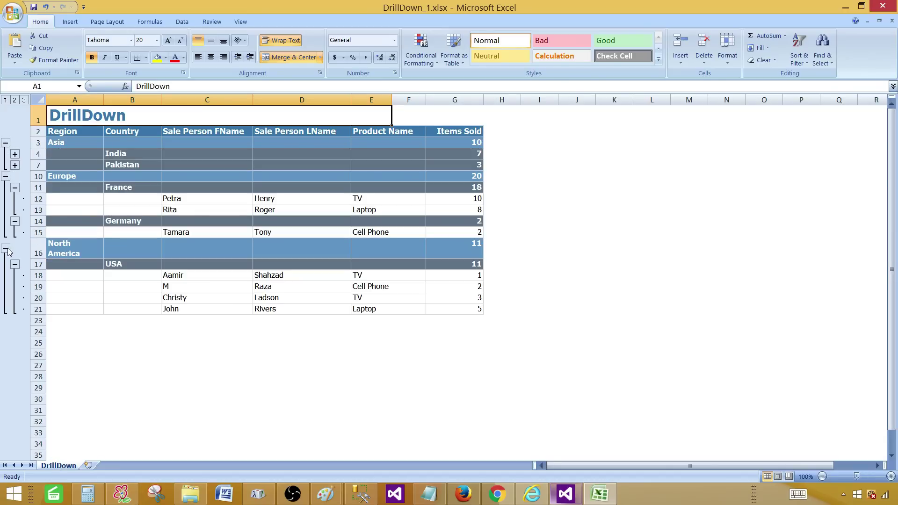
pyautogui.click(15, 153)
pyautogui.click(15, 187)
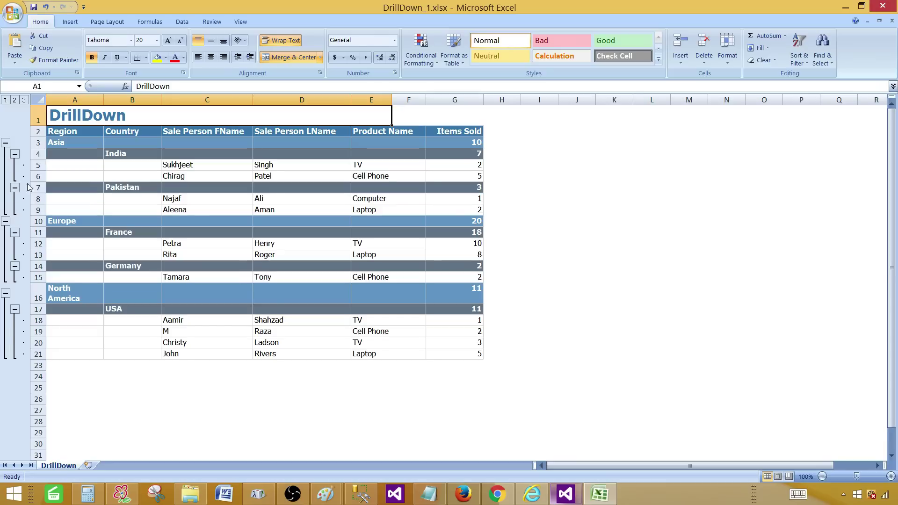
pyautogui.click(15, 154)
pyautogui.click(5, 142)
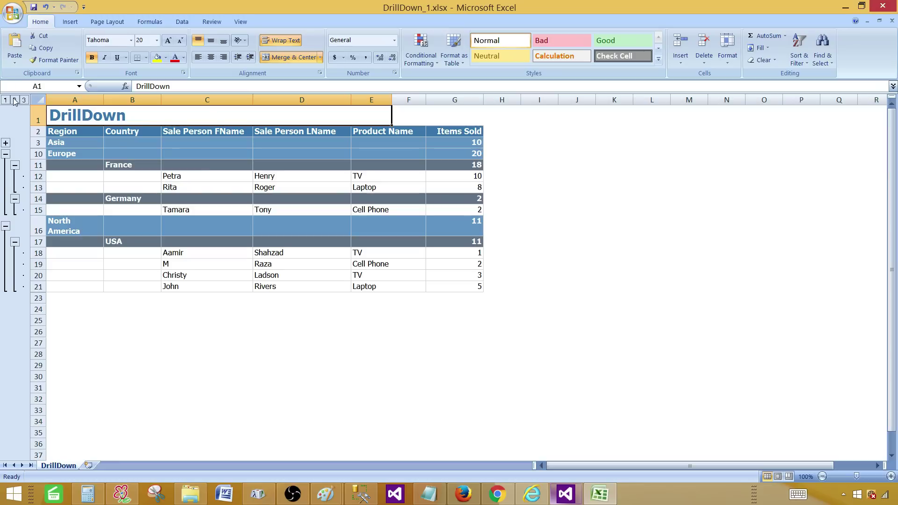
# Switch between outline levels 1, 2 and 3 to show region, country and detail rows
pyautogui.click(14, 100)
pyautogui.click(23, 100)
pyautogui.click(15, 100)
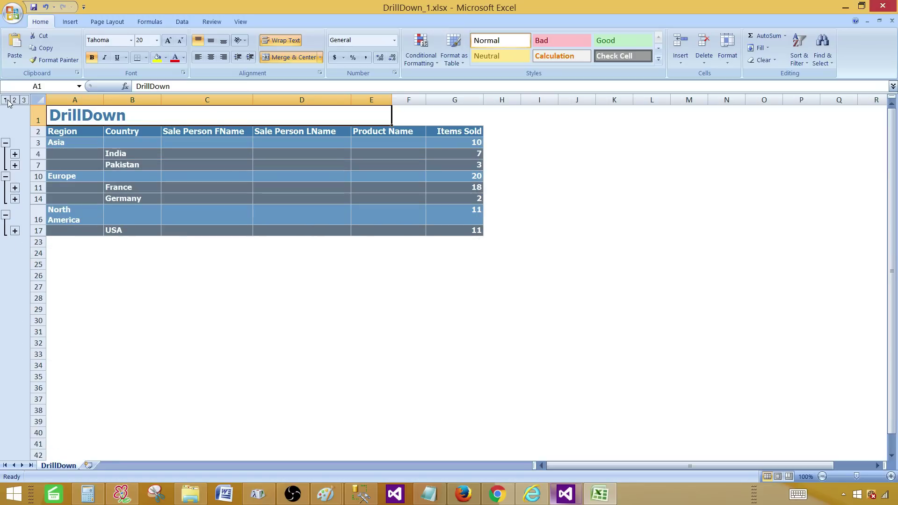
pyautogui.click(5, 100)
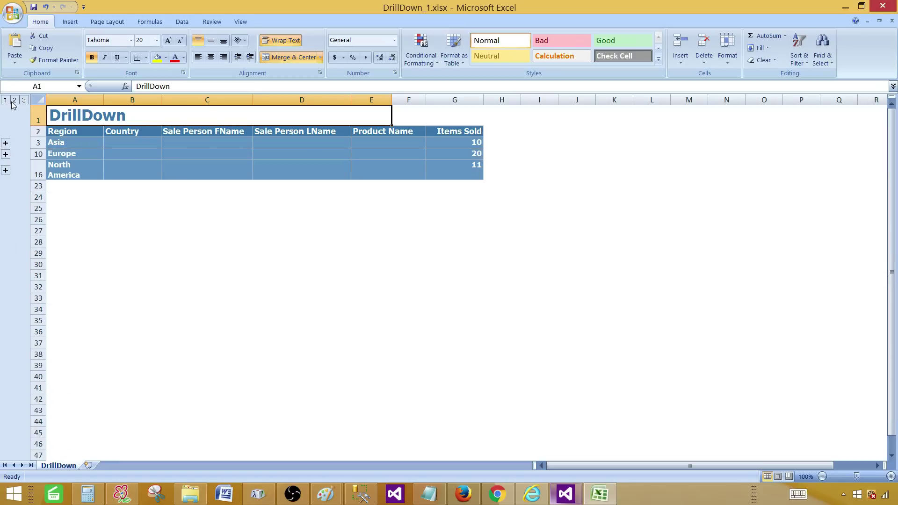
pyautogui.click(14, 100)
pyautogui.click(25, 100)
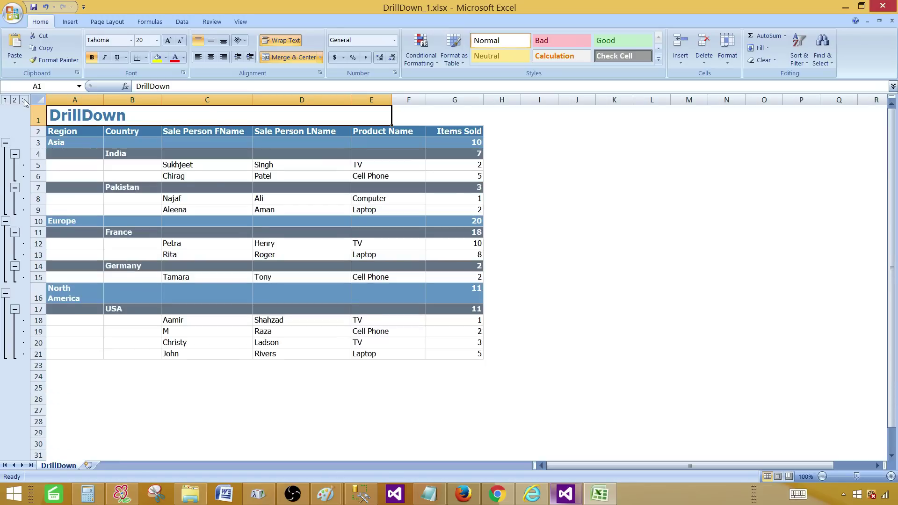
pyautogui.click(6, 100)
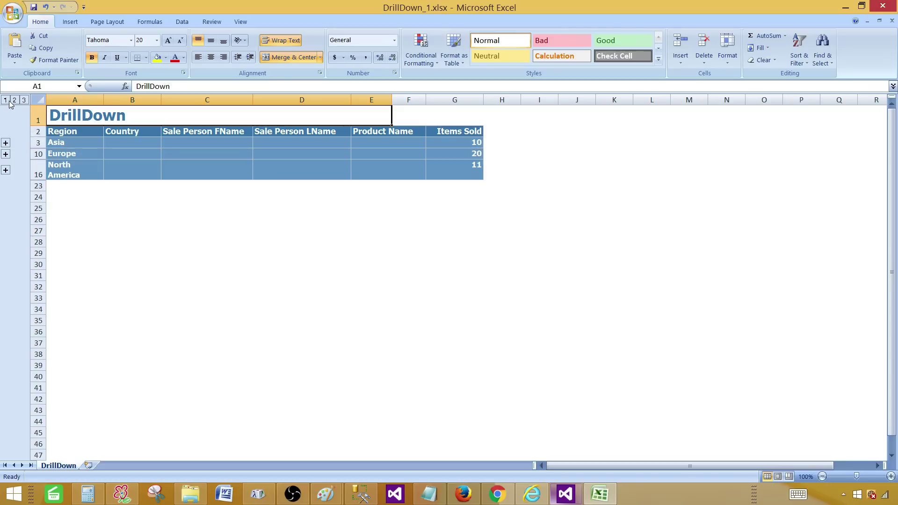
# Expand Asia into India (7) and Pakistan (3) with their salesperson rows
pyautogui.click(6, 143)
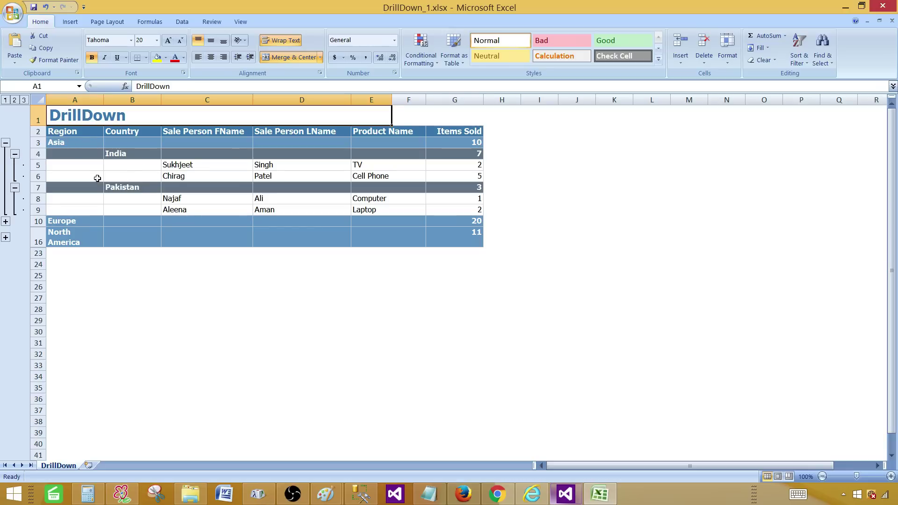
pyautogui.click(15, 154)
pyautogui.click(15, 166)
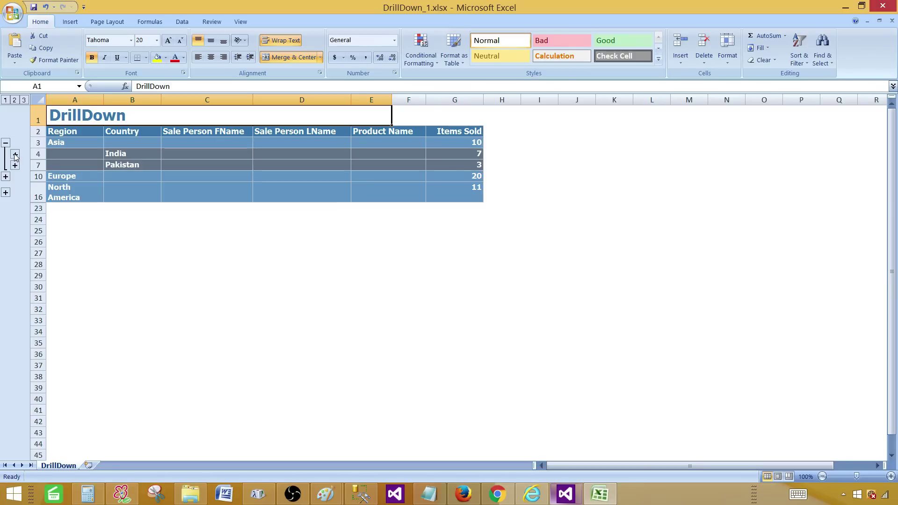
pyautogui.click(15, 154)
pyautogui.click(15, 188)
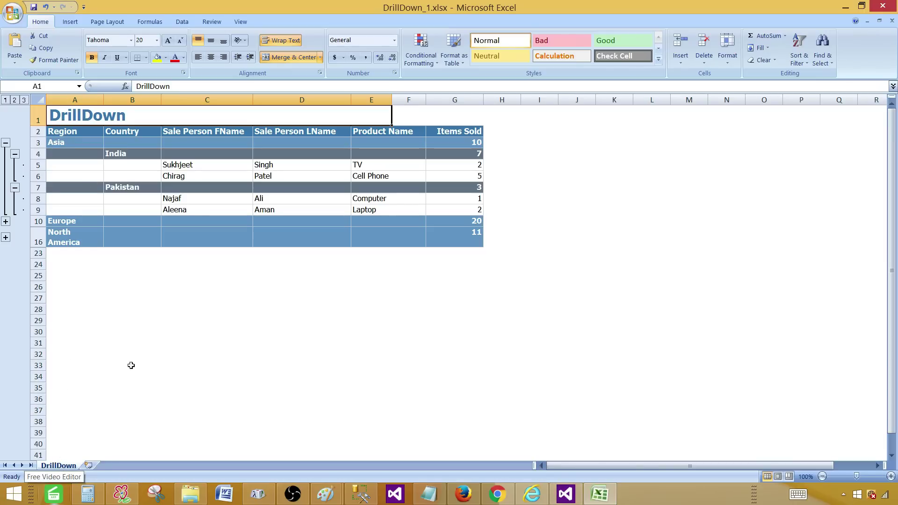
# In Visual Studio, toggle DrillDown.rdl between Preview and Design, expanding Asia in preview, ending in Design
pyautogui.click(568, 493)
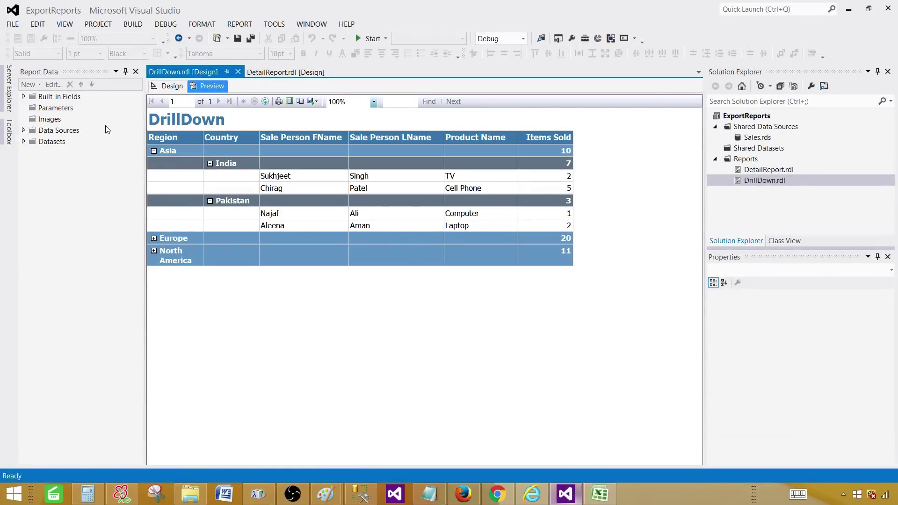
pyautogui.click(153, 150)
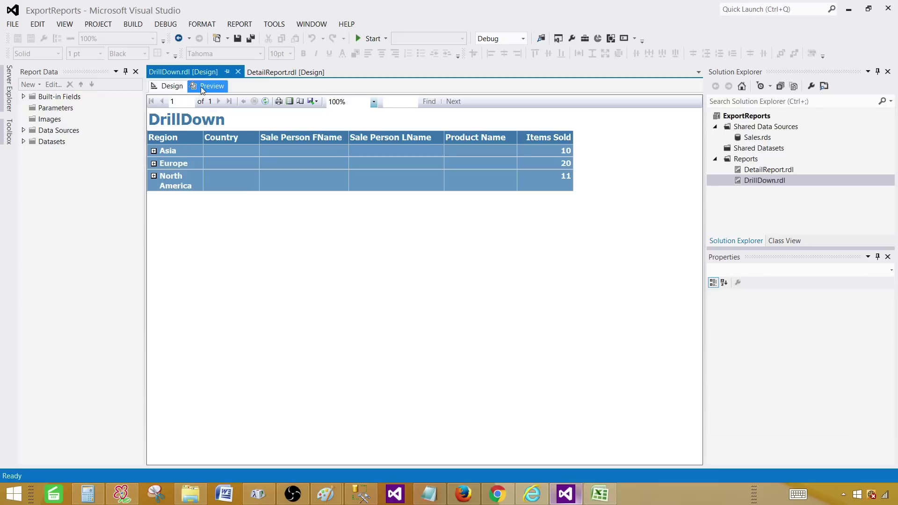
pyautogui.click(177, 88)
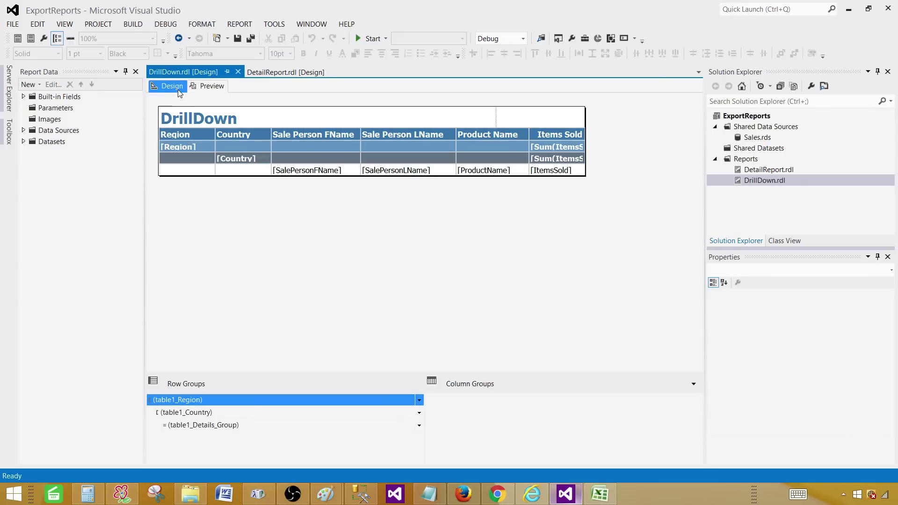
pyautogui.click(207, 86)
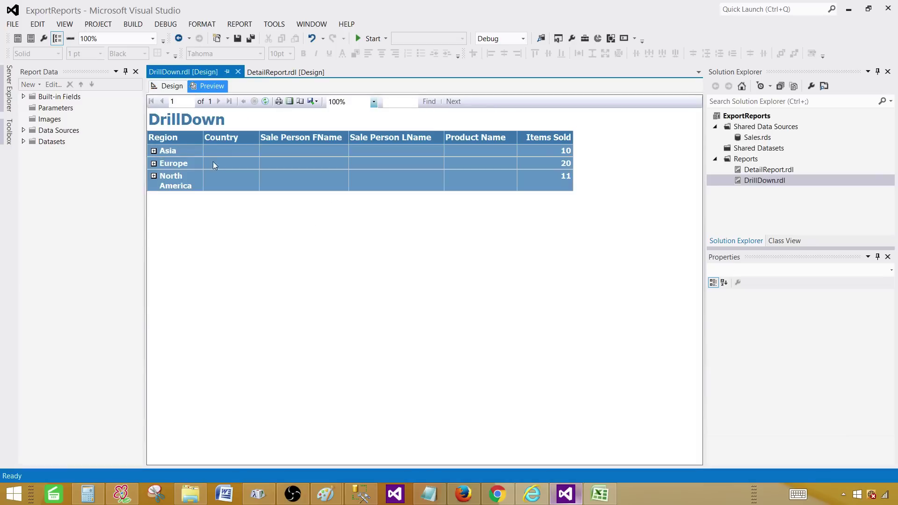
pyautogui.click(154, 150)
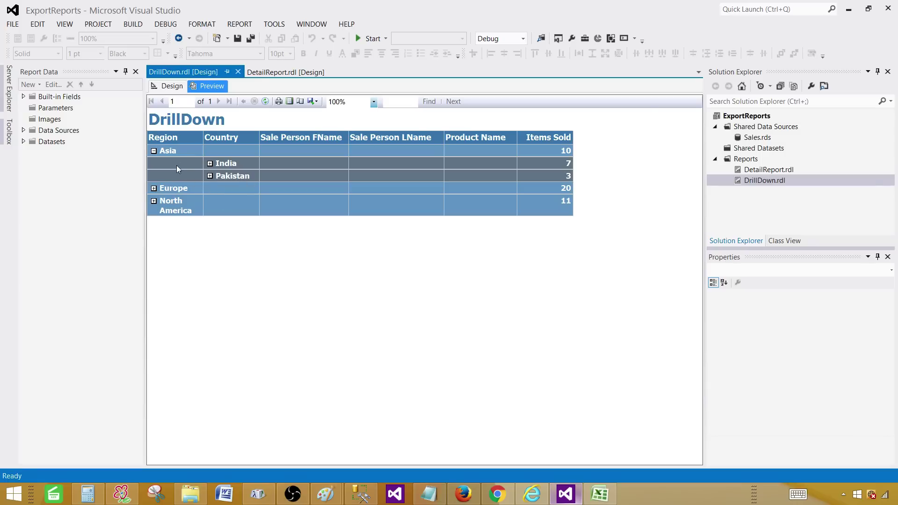
pyautogui.click(176, 88)
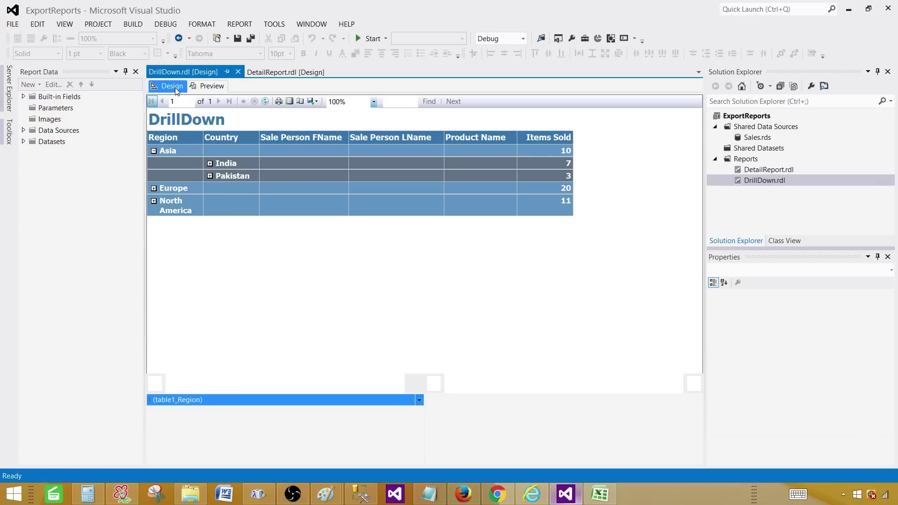
# Enable the 'Between each instance of a group' page break in table1_Region's Group Properties
pyautogui.click(195, 402)
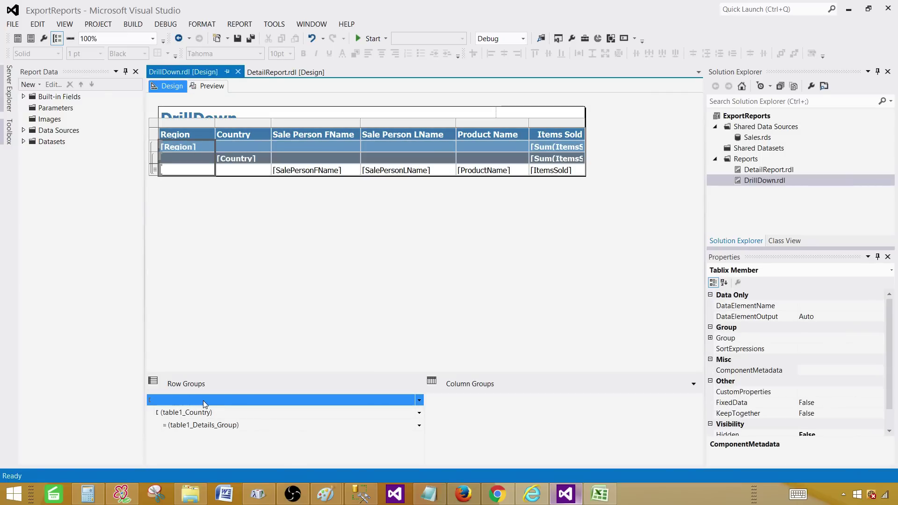
pyautogui.rightClick(201, 401)
pyautogui.click(243, 445)
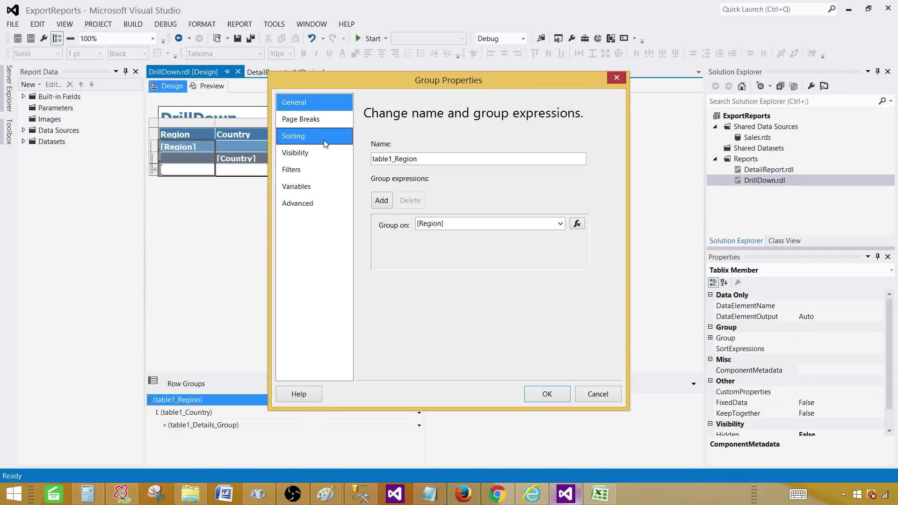
pyautogui.click(312, 123)
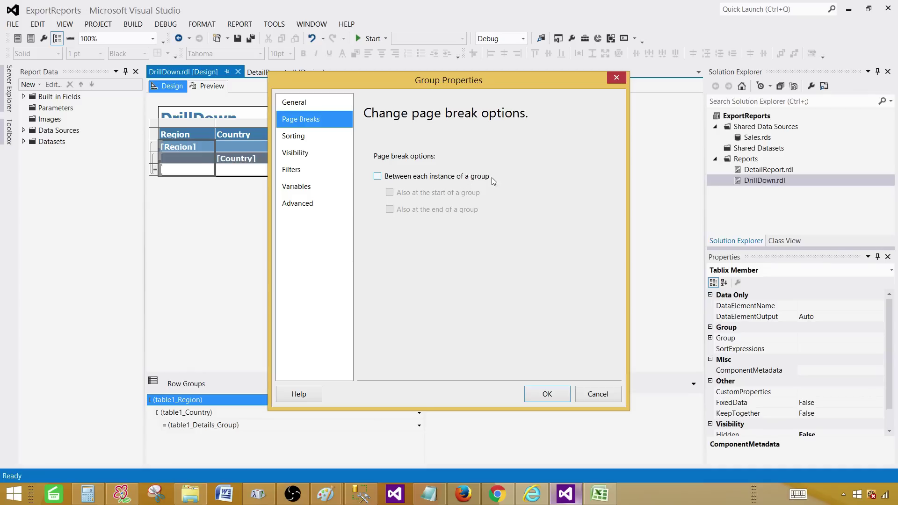
pyautogui.click(378, 177)
pyautogui.click(543, 394)
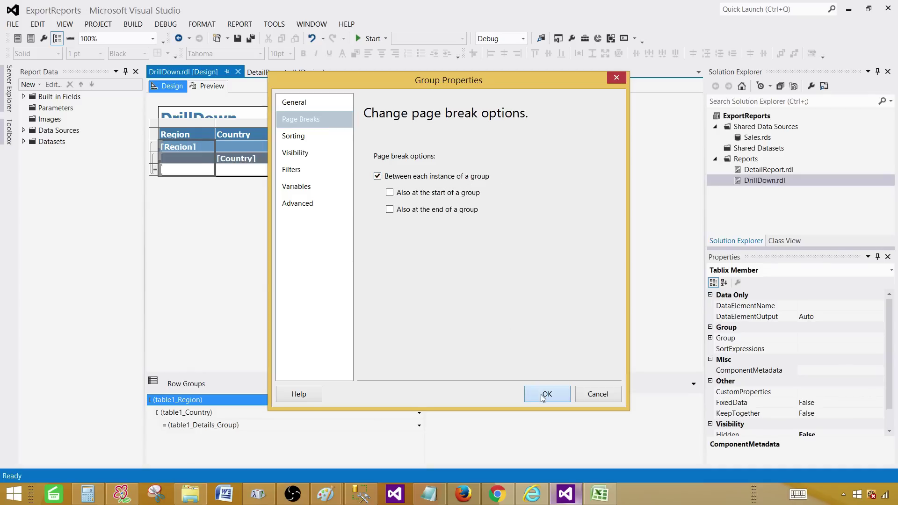
# Preview the report, expanding Asia and paging through the Europe and North America pages
pyautogui.click(207, 86)
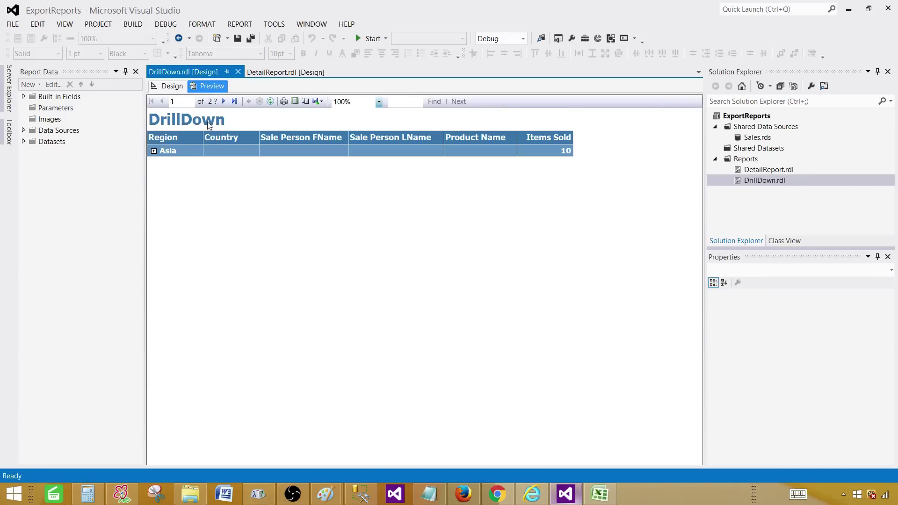
pyautogui.click(153, 151)
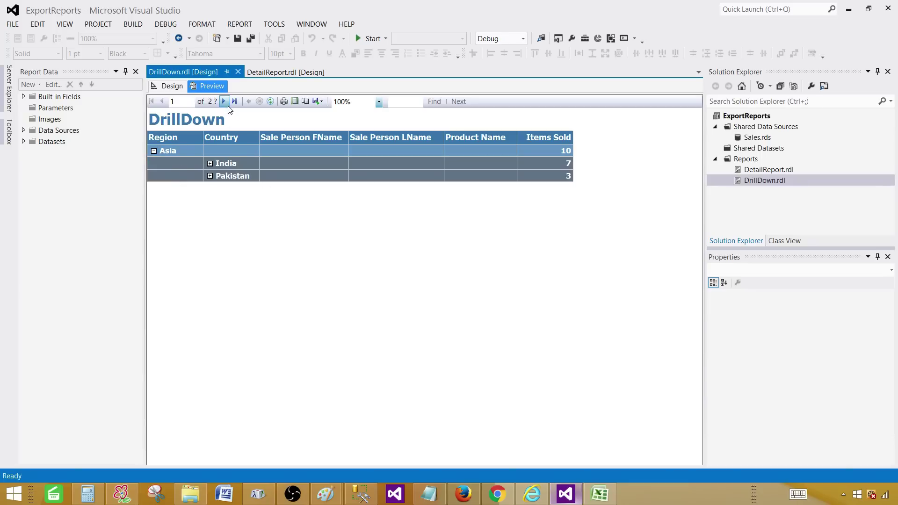
pyautogui.click(224, 101)
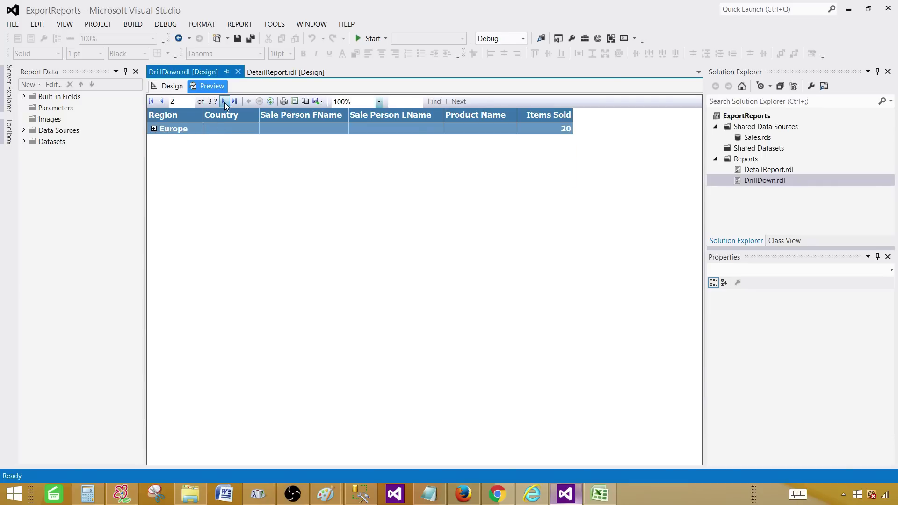
pyautogui.click(224, 101)
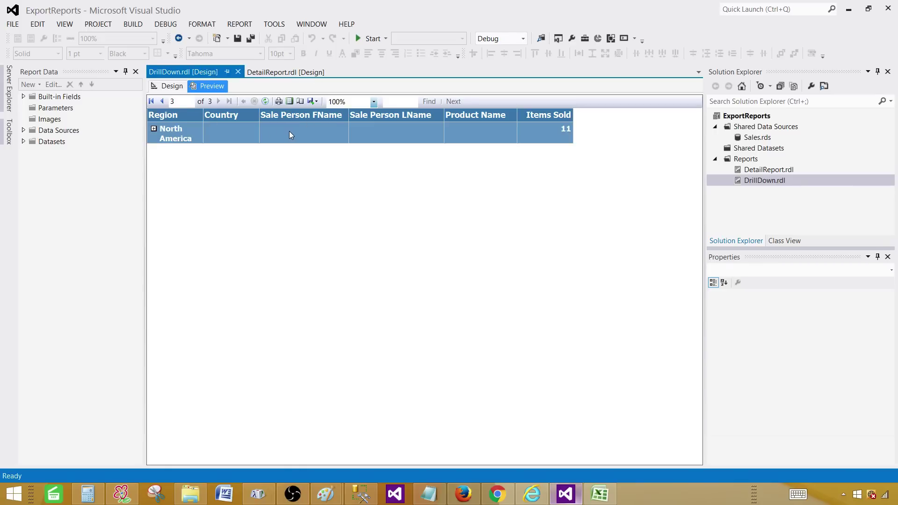
# Deploy DrillDown.rdl to the report server and view it in the browser
pyautogui.rightClick(742, 180)
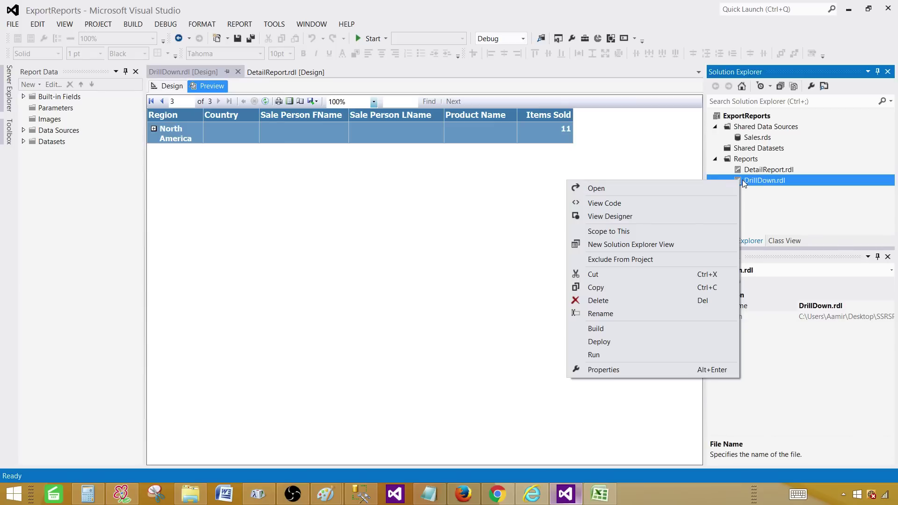
pyautogui.click(623, 342)
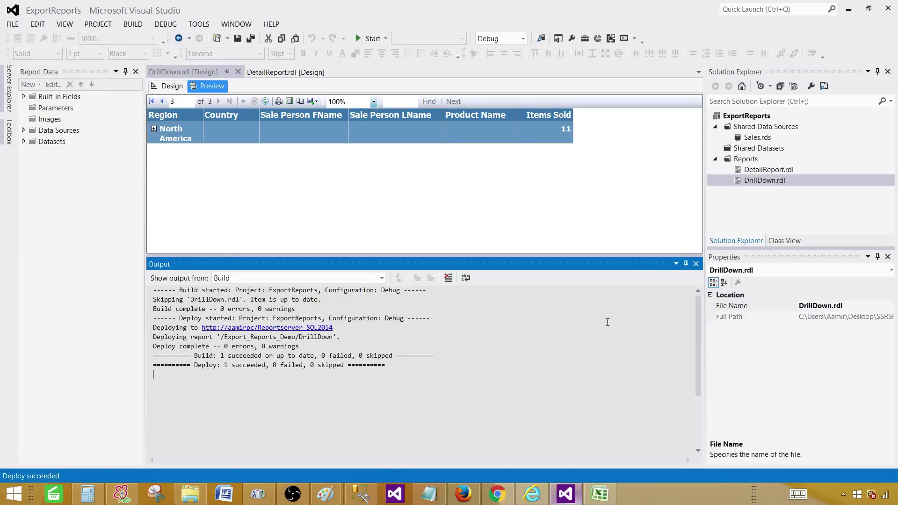
pyautogui.click(529, 491)
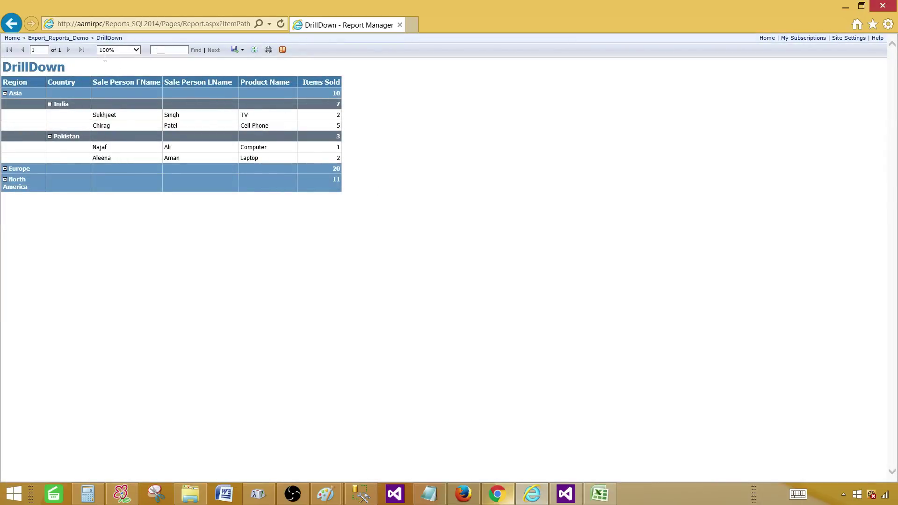
# Open DrillDown from the Export_Reports_Demo folder, go to page 3, and expand North America and USA
pyautogui.click(45, 38)
pyautogui.click(48, 117)
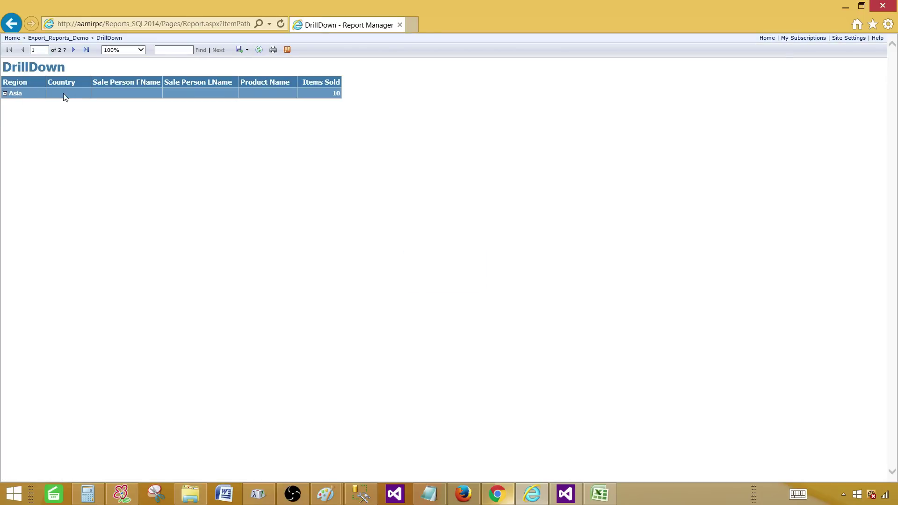
pyautogui.click(74, 50)
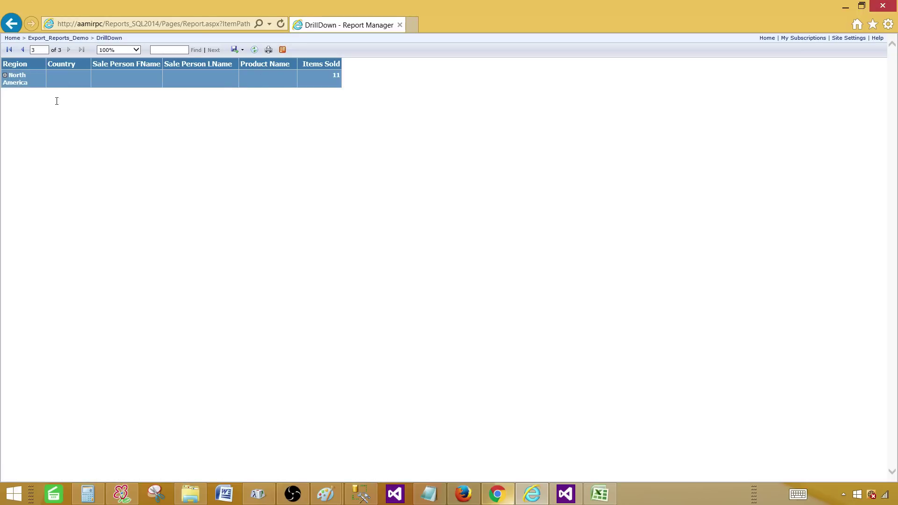
pyautogui.click(6, 76)
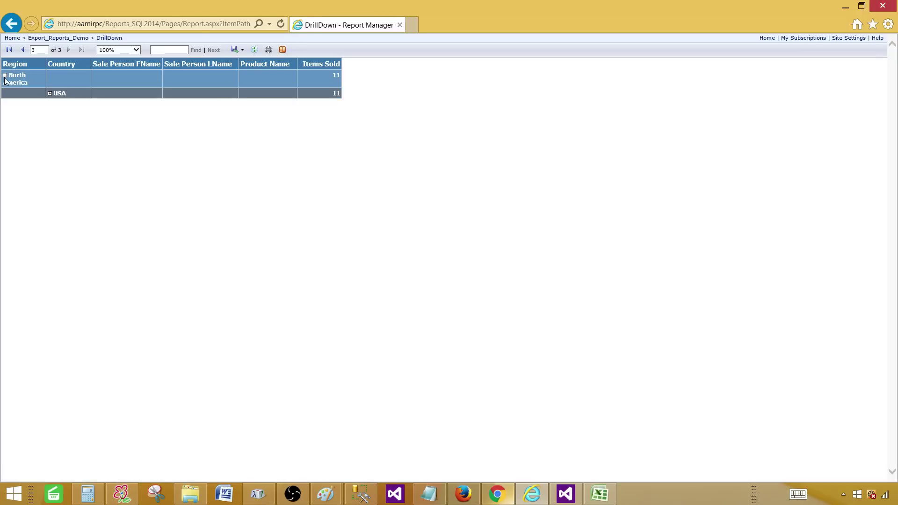
pyautogui.click(50, 93)
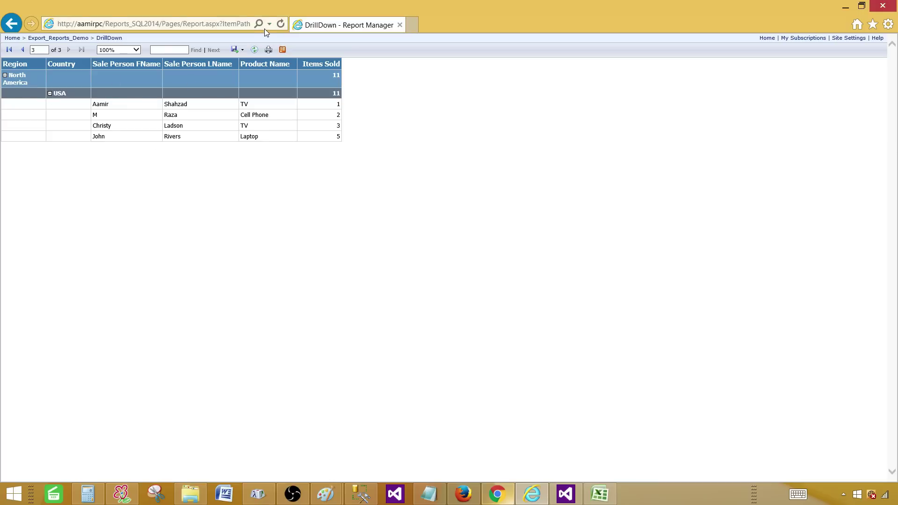
# Export the report to Excel and choose Save as from the download bar
pyautogui.click(243, 50)
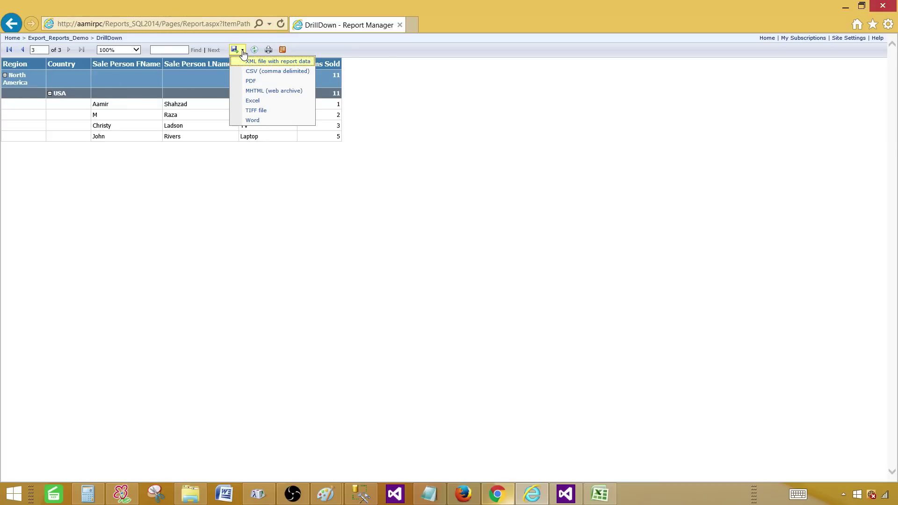
pyautogui.click(258, 103)
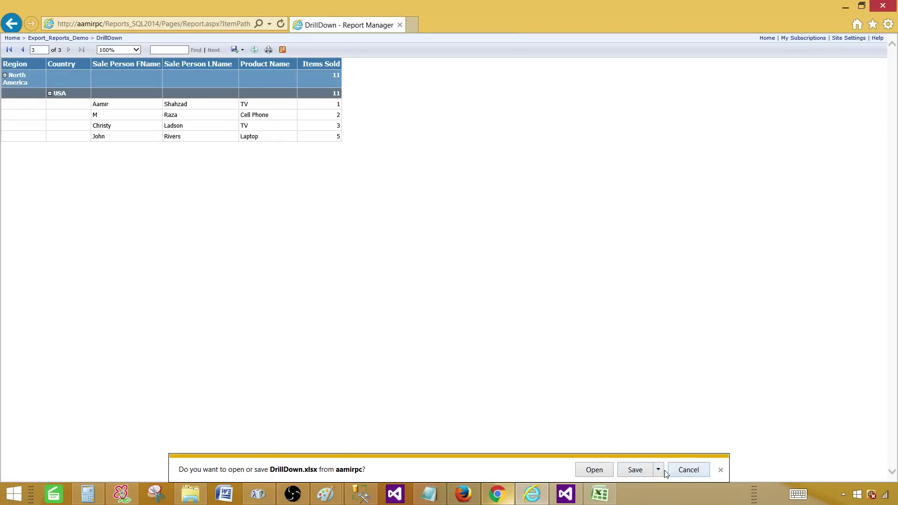
pyautogui.click(658, 469)
pyautogui.click(689, 463)
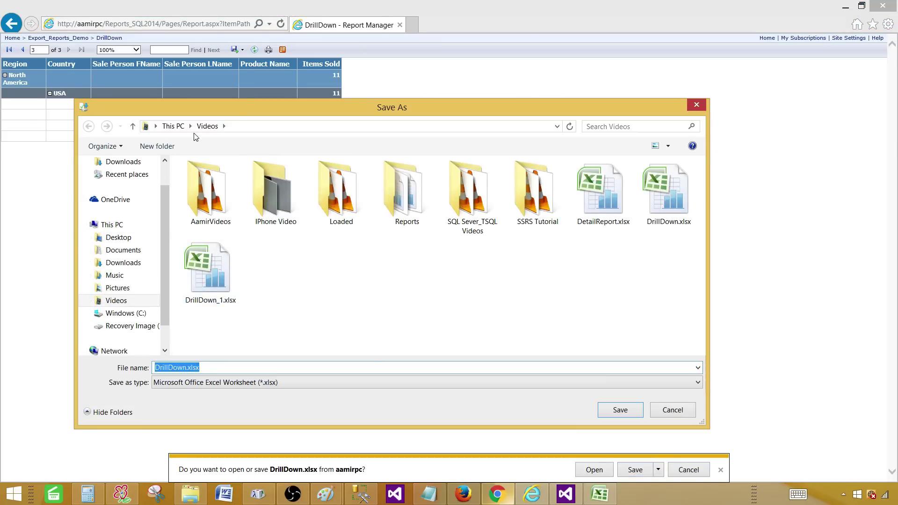
# Save the export as DrillDown_2.xlsx and open it in Excel
pyautogui.click(189, 367)
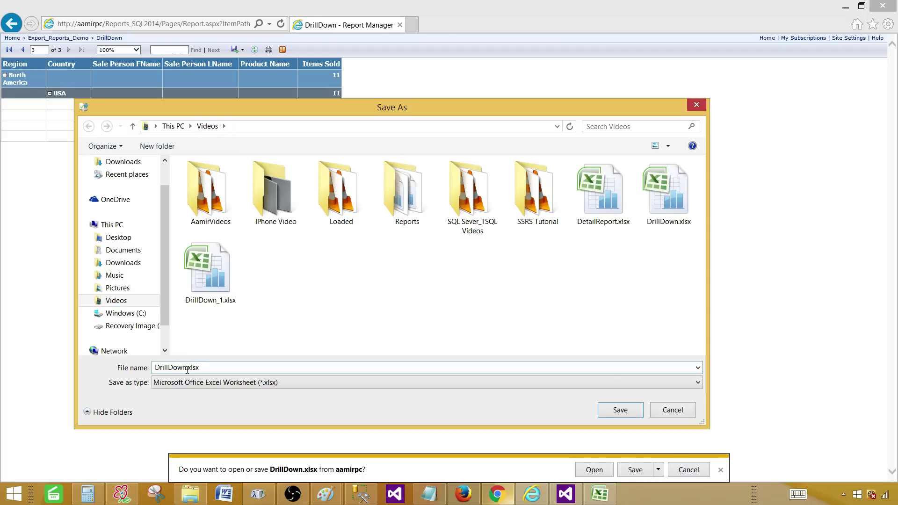
pyautogui.write('_2')
pyautogui.click(620, 410)
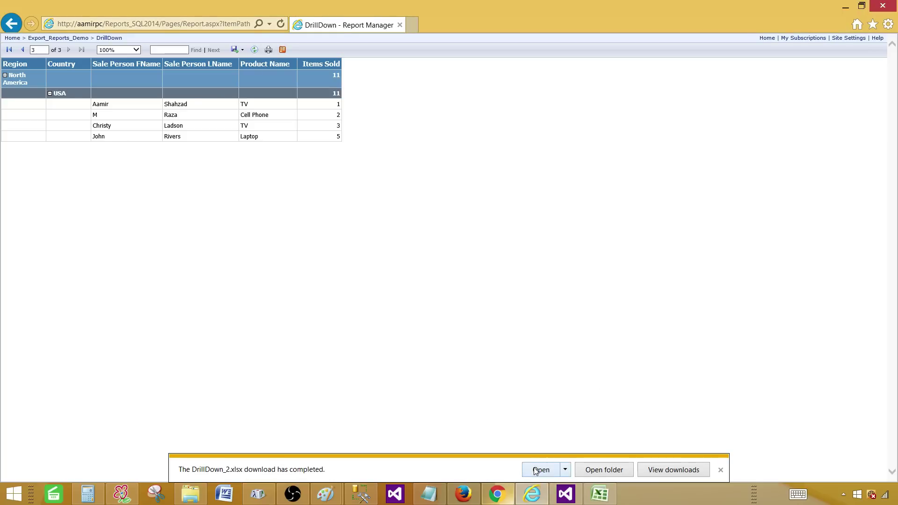
pyautogui.click(535, 470)
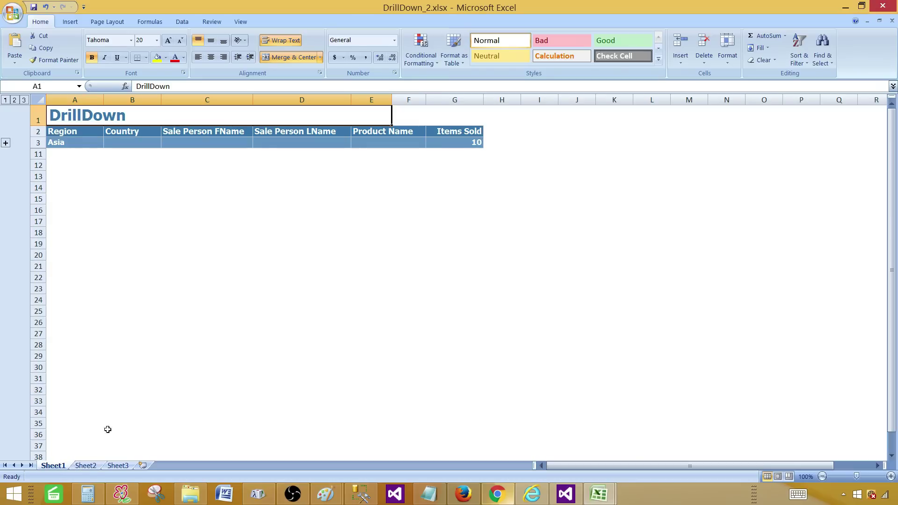
# Check Sheet2, then collapse and expand North America's rows on Sheet3 using outline levels 1–3
pyautogui.click(91, 466)
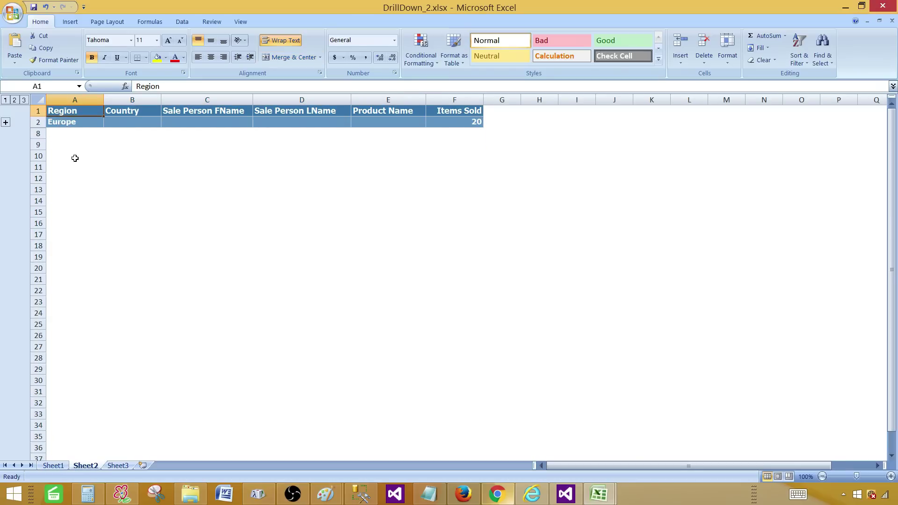
pyautogui.click(120, 466)
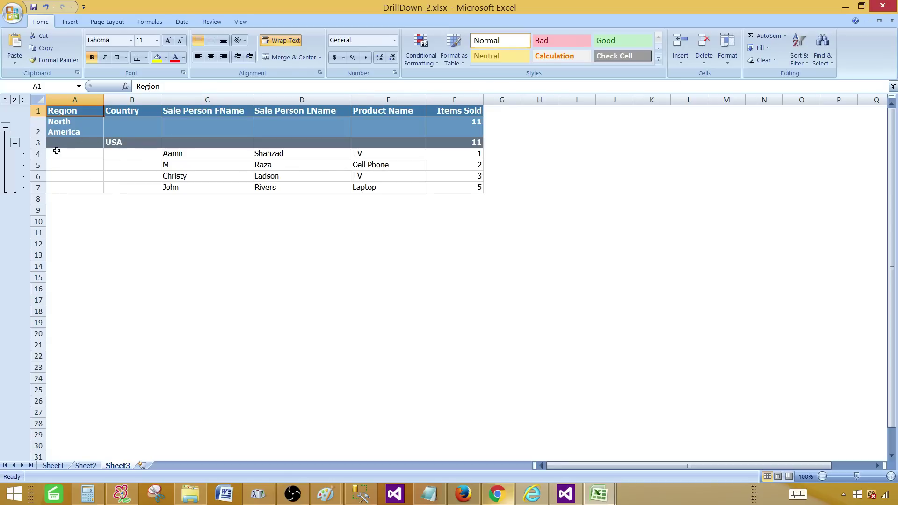
pyautogui.click(15, 142)
pyautogui.click(6, 127)
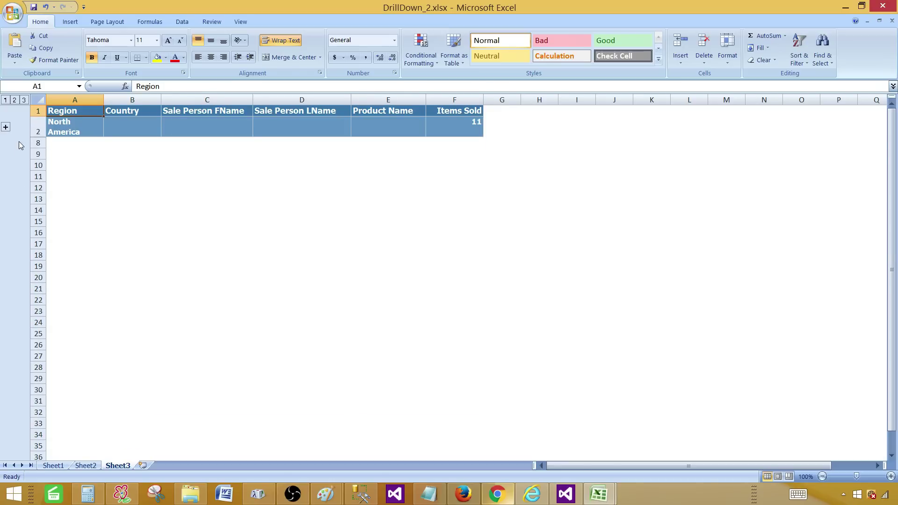
pyautogui.click(25, 101)
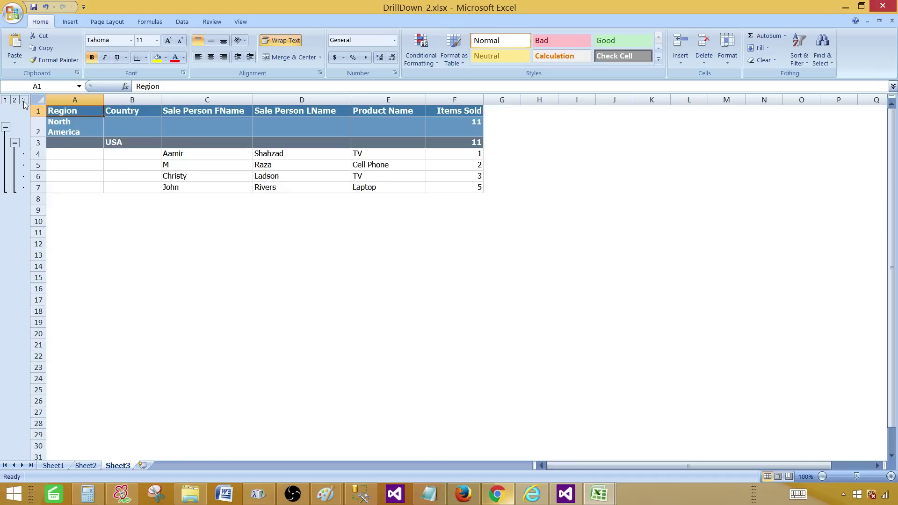
pyautogui.click(14, 100)
pyautogui.click(6, 100)
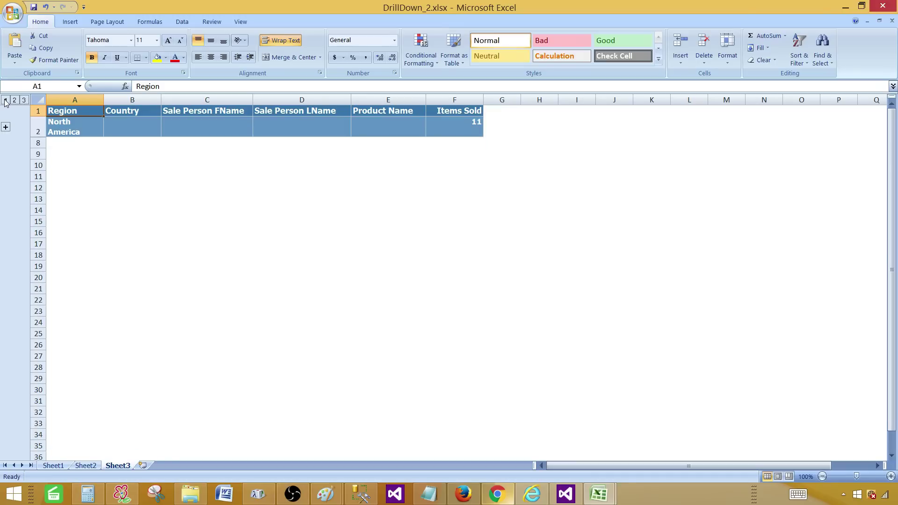
pyautogui.click(14, 100)
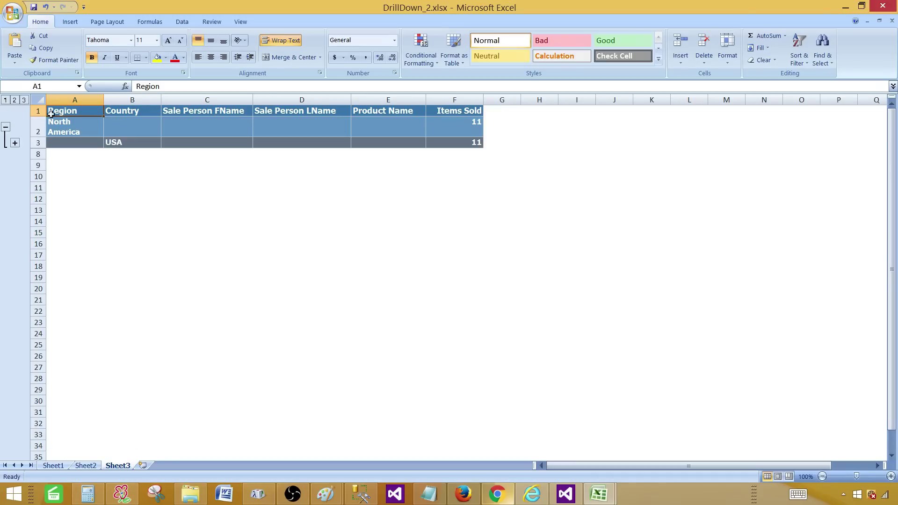
pyautogui.click(24, 100)
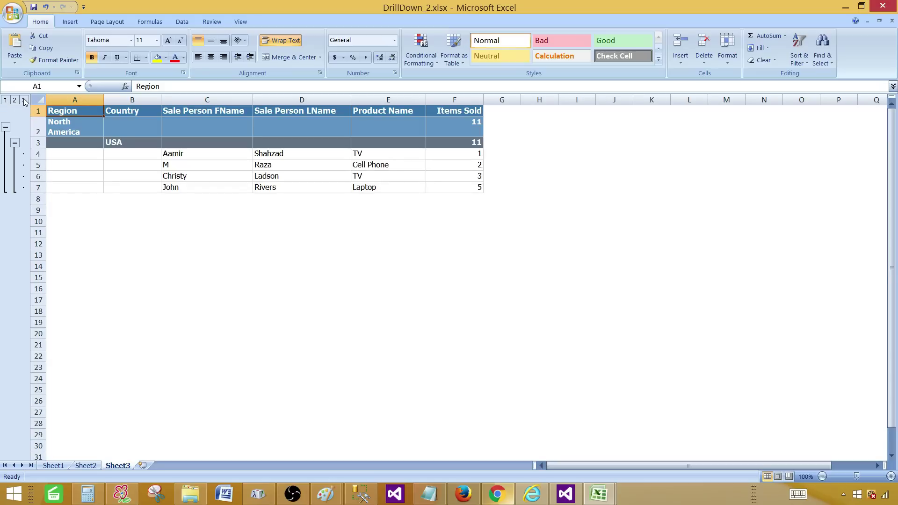
pyautogui.click(6, 100)
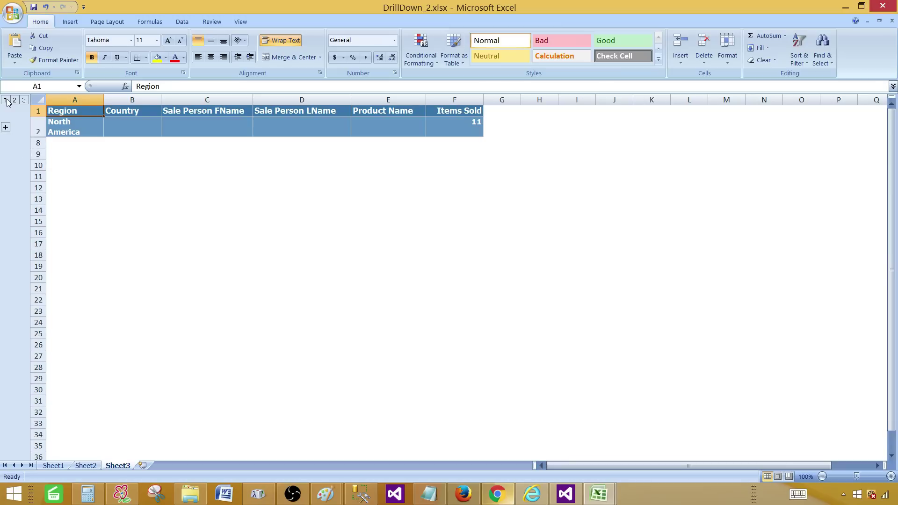
# Review Sheet1 (Asia) and Sheet2 (Europe), then return to Visual Studio
pyautogui.click(63, 468)
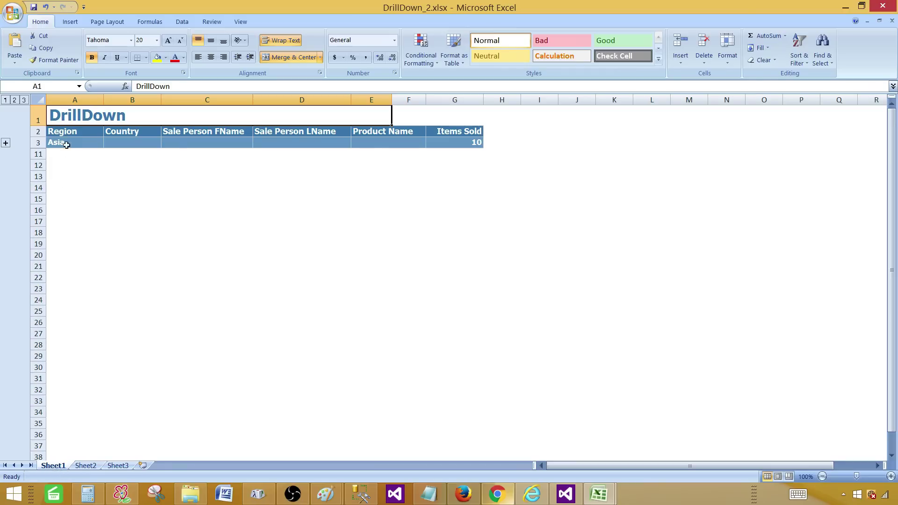
pyautogui.click(86, 465)
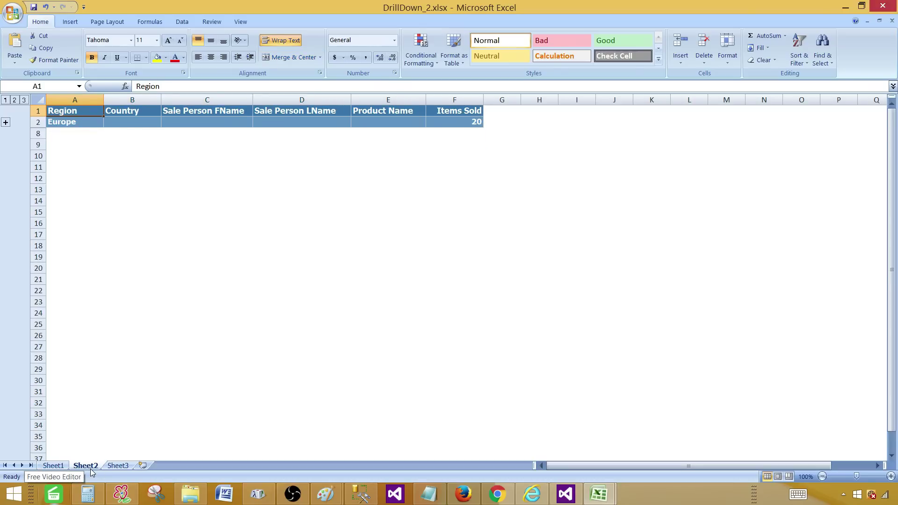
pyautogui.click(53, 465)
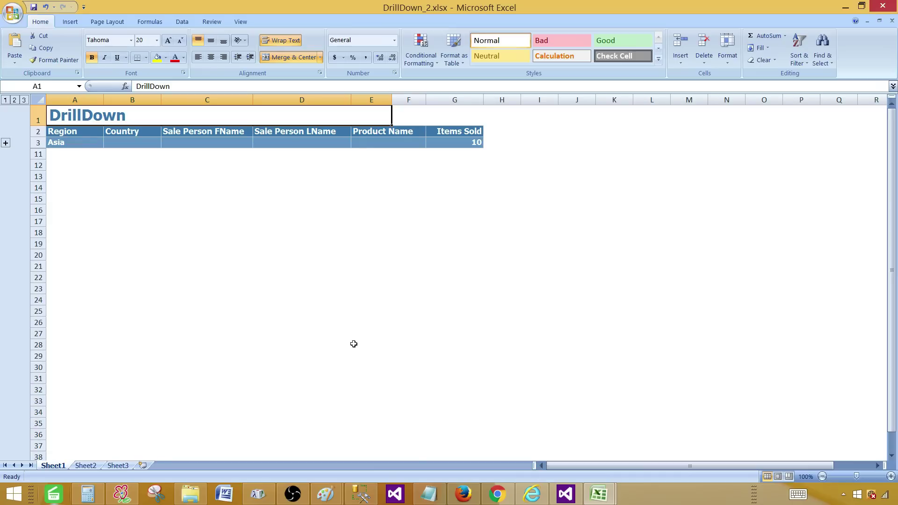
pyautogui.click(566, 494)
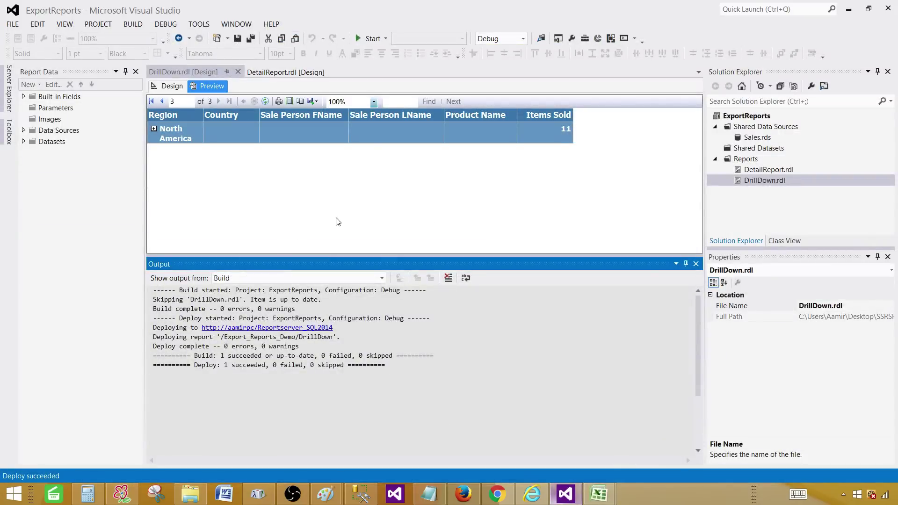
# In Design view, close the Output pane and show the table1_Region group's properties
pyautogui.click(177, 90)
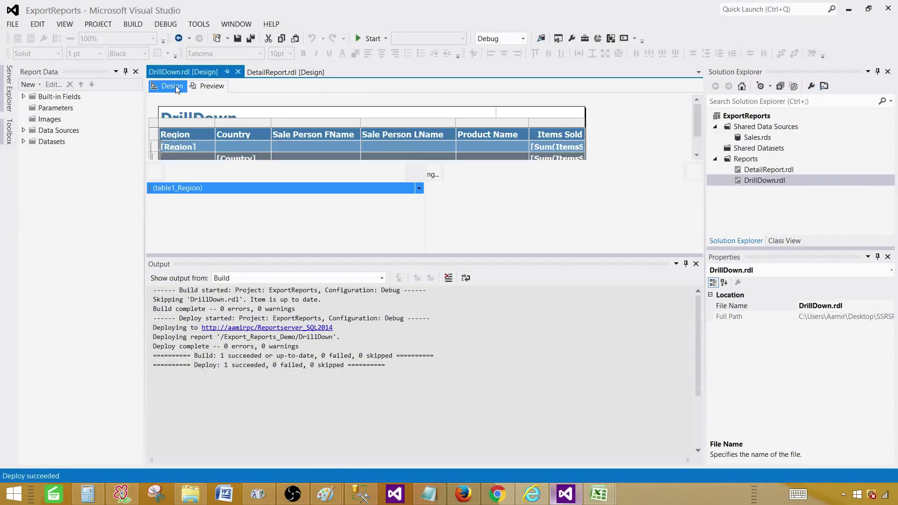
pyautogui.click(696, 264)
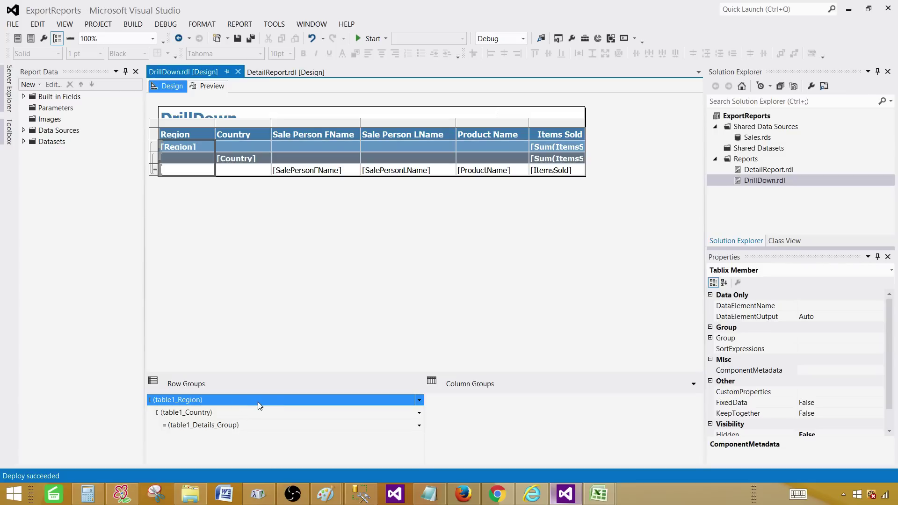
pyautogui.press('F4')
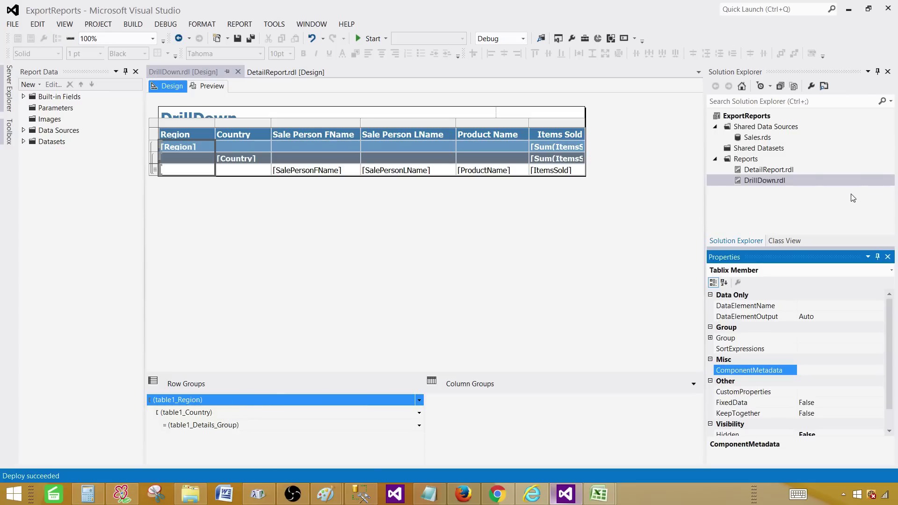
pyautogui.moveTo(800, 248); pyautogui.dragTo(801, 209)
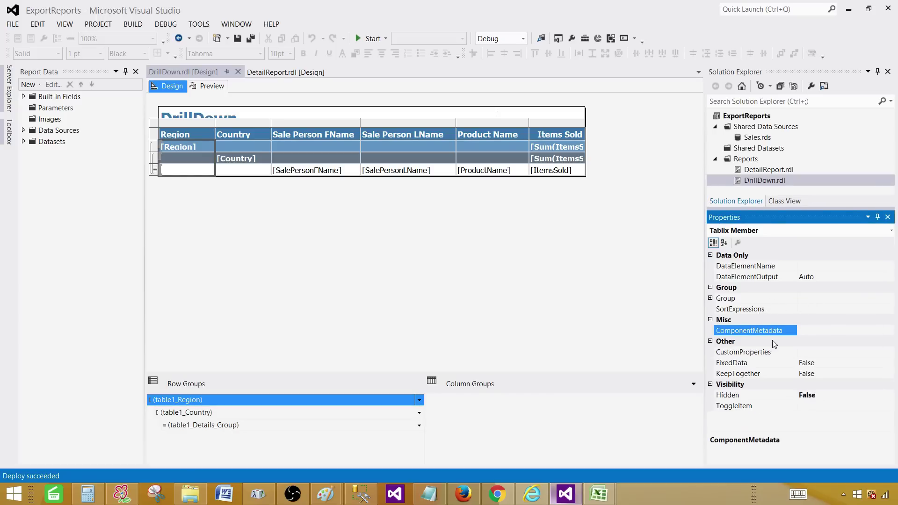
# Expand Group > PageBreak and choose <Expression...> for the PageName property
pyautogui.click(710, 298)
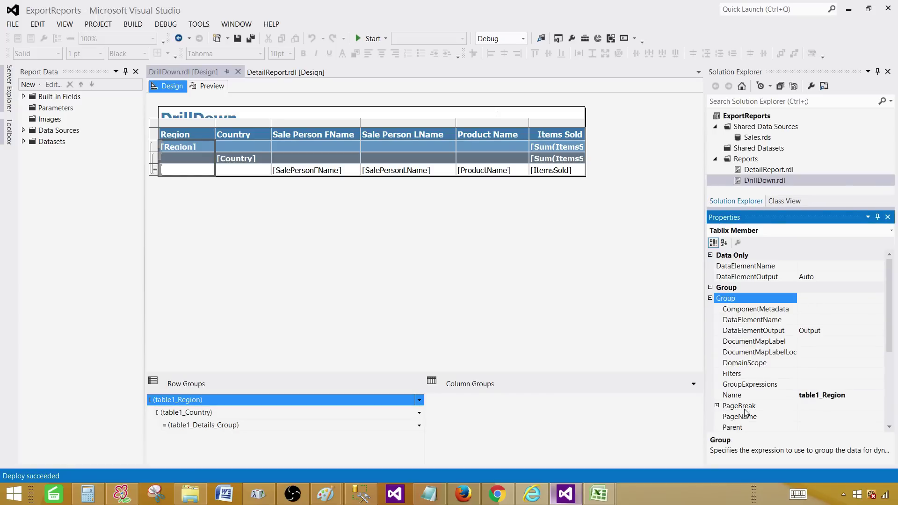
pyautogui.click(716, 407)
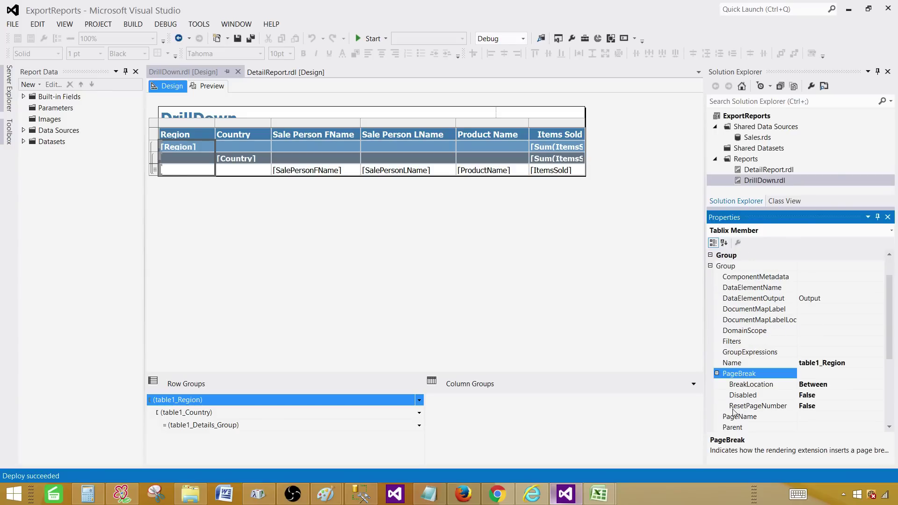
pyautogui.scroll(-2, 849, 407)
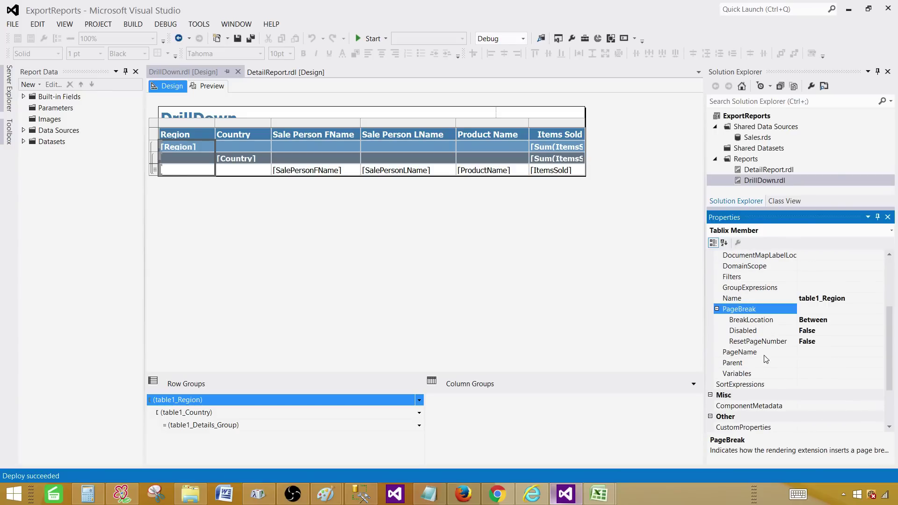
pyautogui.click(789, 354)
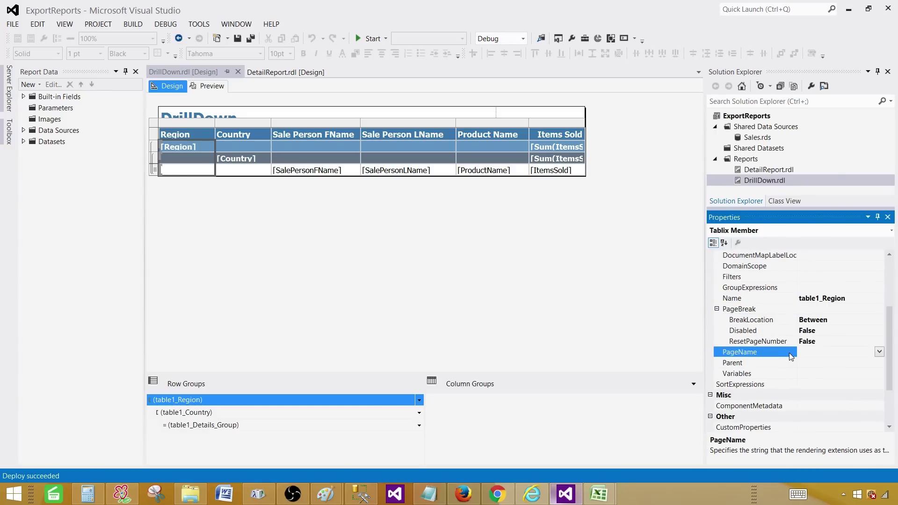
pyautogui.click(878, 354)
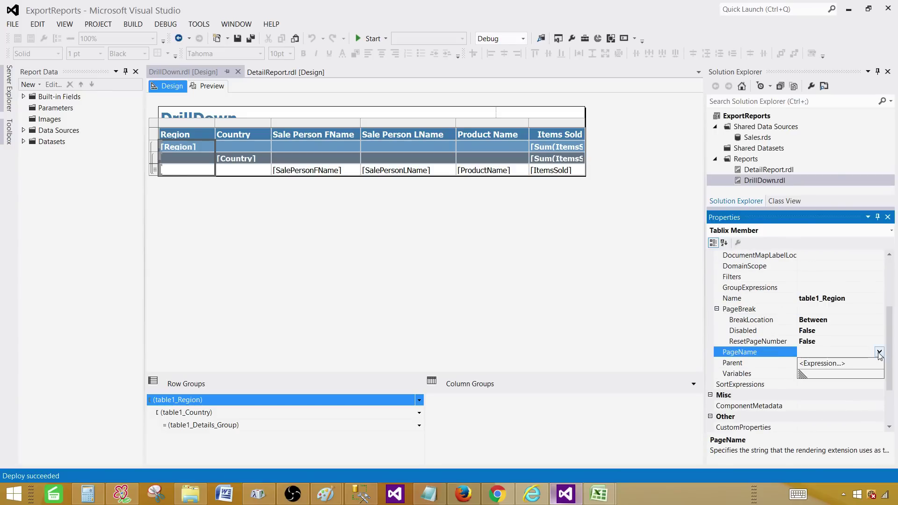
pyautogui.click(831, 365)
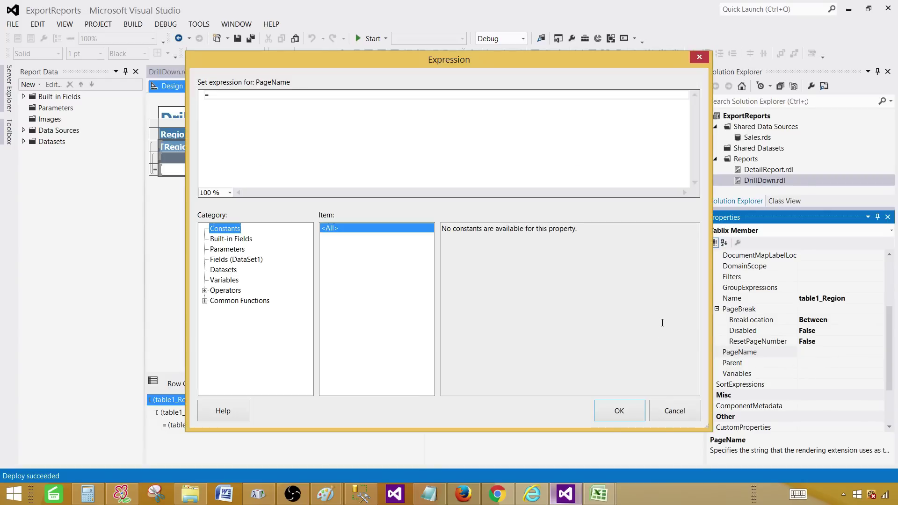
# Set the PageName expression to =Fields!Region.Value from the Fields list and confirm
pyautogui.click(225, 263)
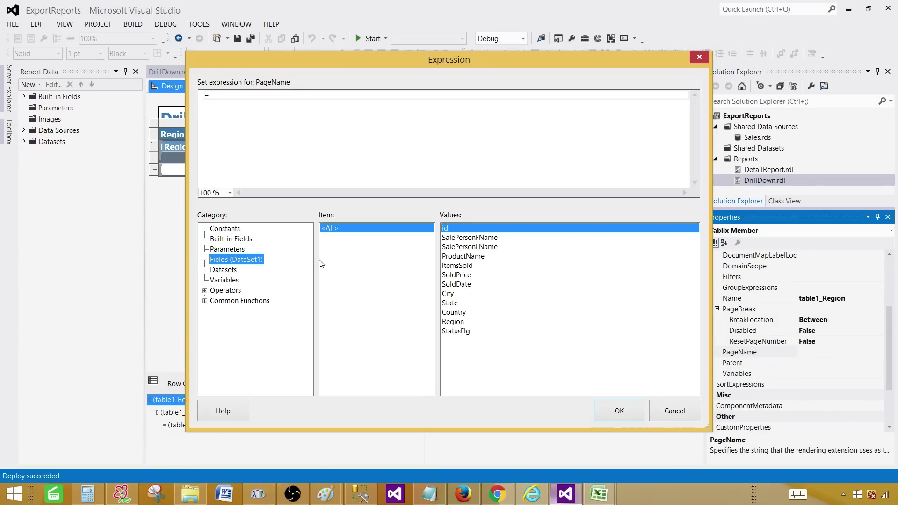
pyautogui.click(454, 322)
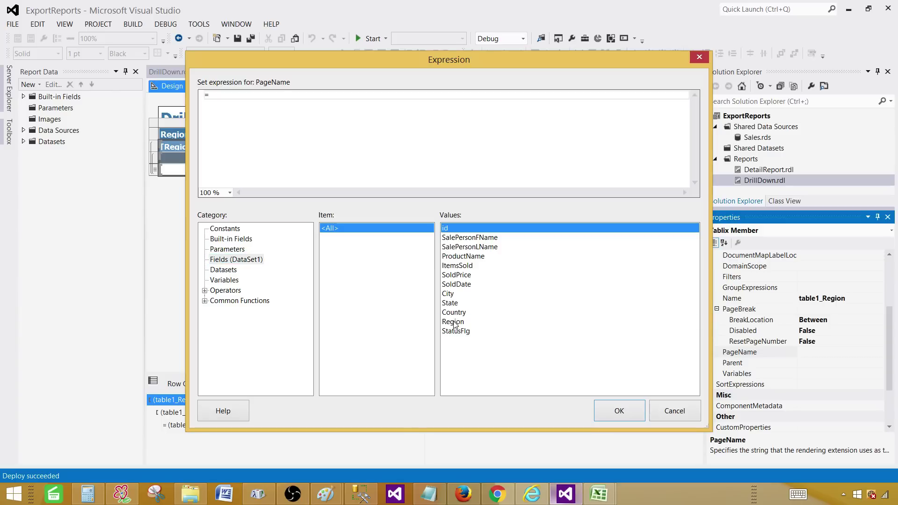
pyautogui.doubleClick(454, 323)
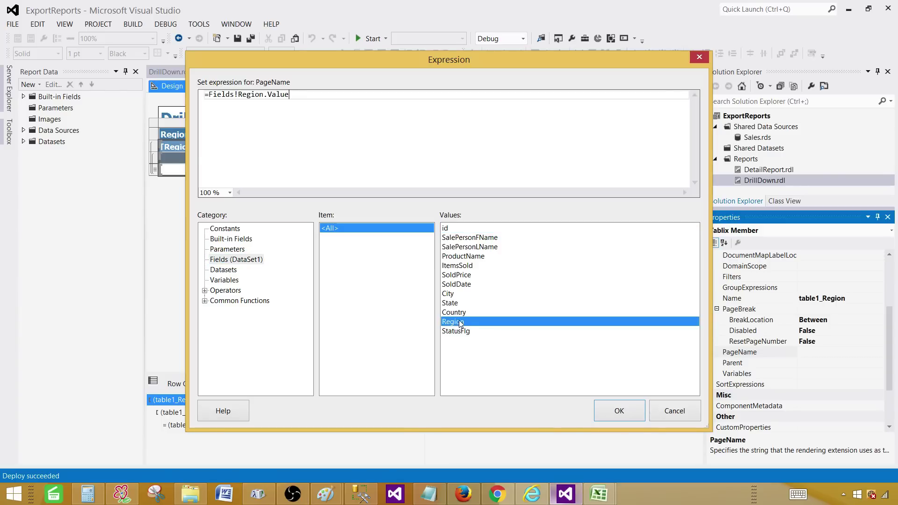
pyautogui.tripleClick(291, 99)
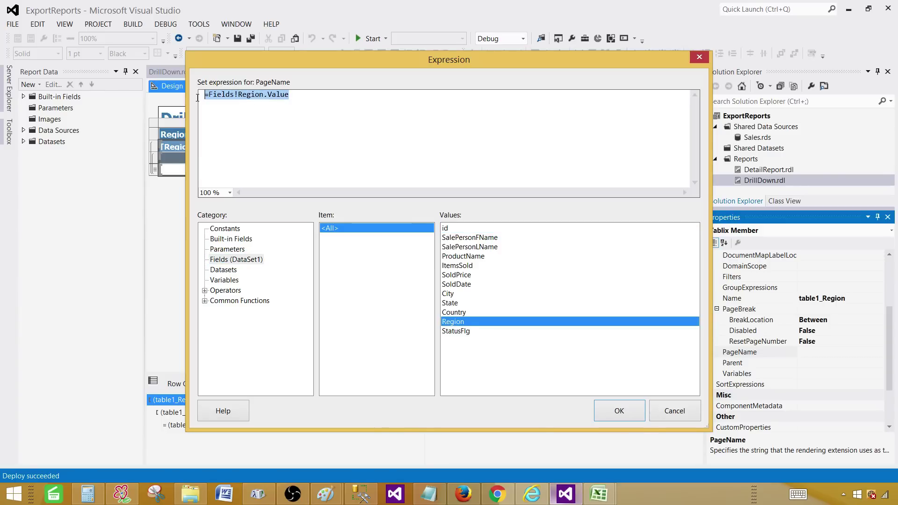
pyautogui.click(297, 101)
pyautogui.click(602, 413)
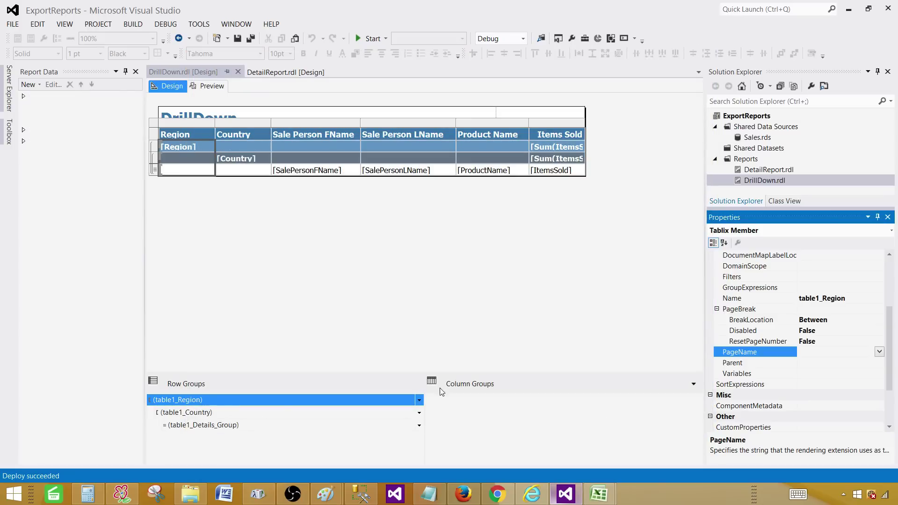
# Save the DrillDown report, build the ExportReports project, and close the Properties panel
pyautogui.click(250, 38)
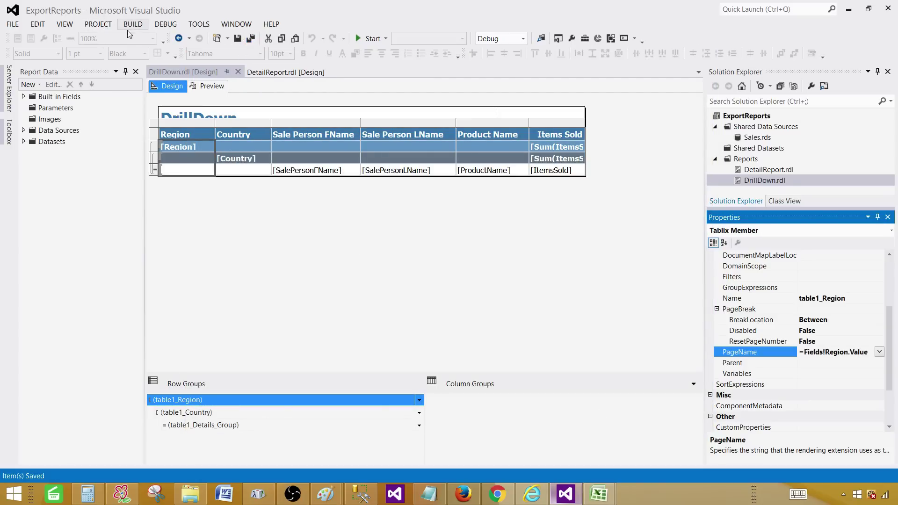
pyautogui.click(128, 30)
pyautogui.click(106, 38)
pyautogui.click(887, 217)
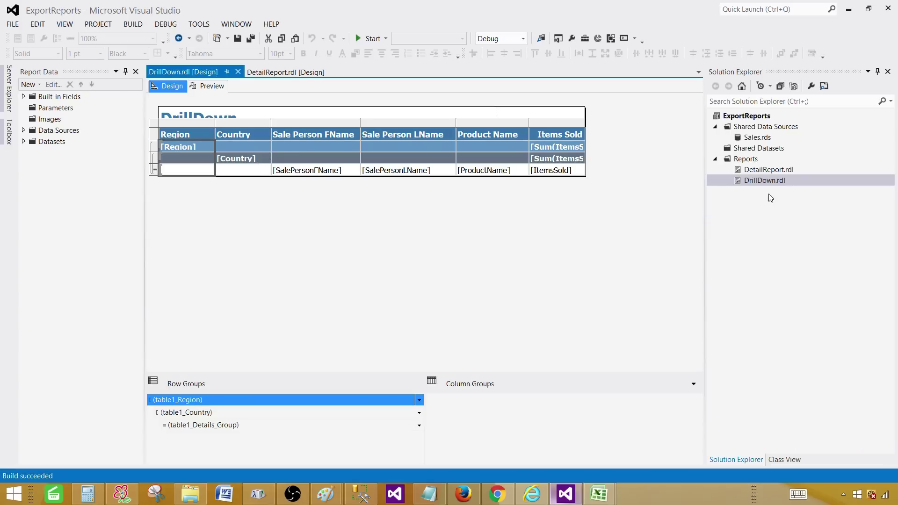
# Deploy DrillDown.rdl to the report server and close the Output window
pyautogui.rightClick(758, 180)
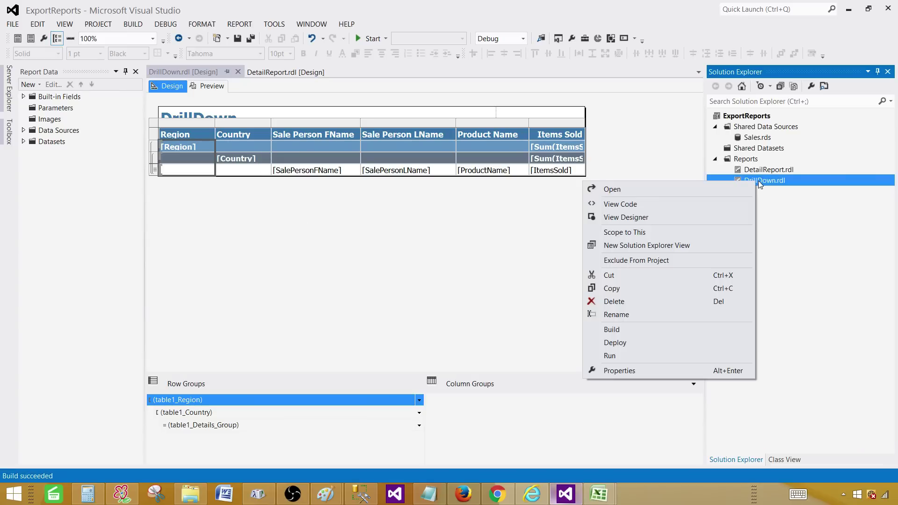
pyautogui.click(643, 343)
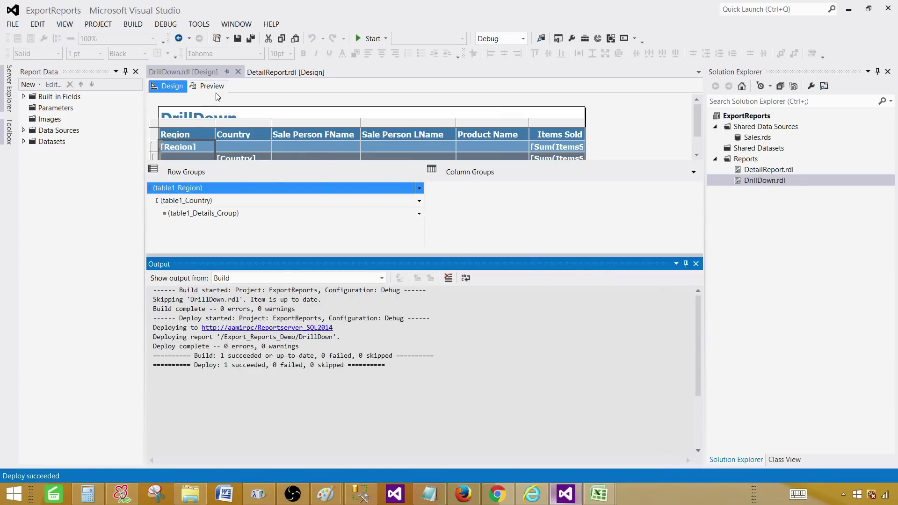
pyautogui.click(695, 263)
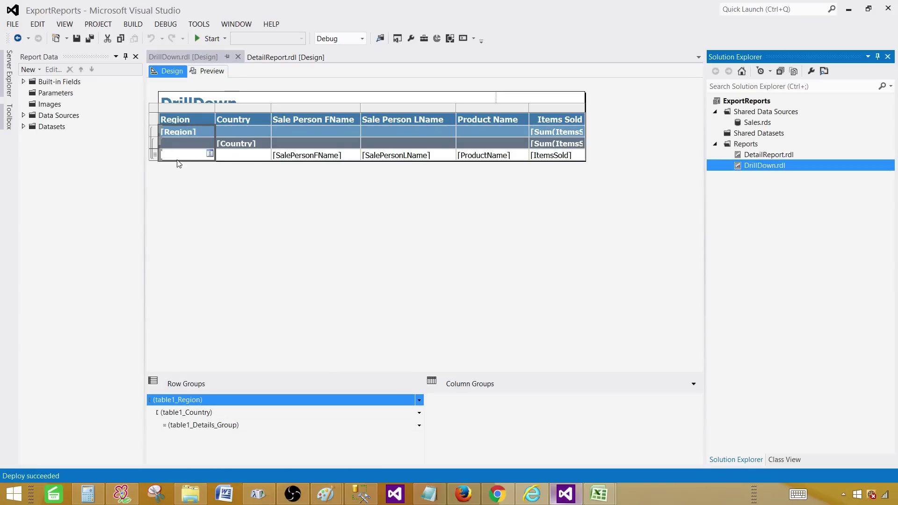
pyautogui.click(294, 188)
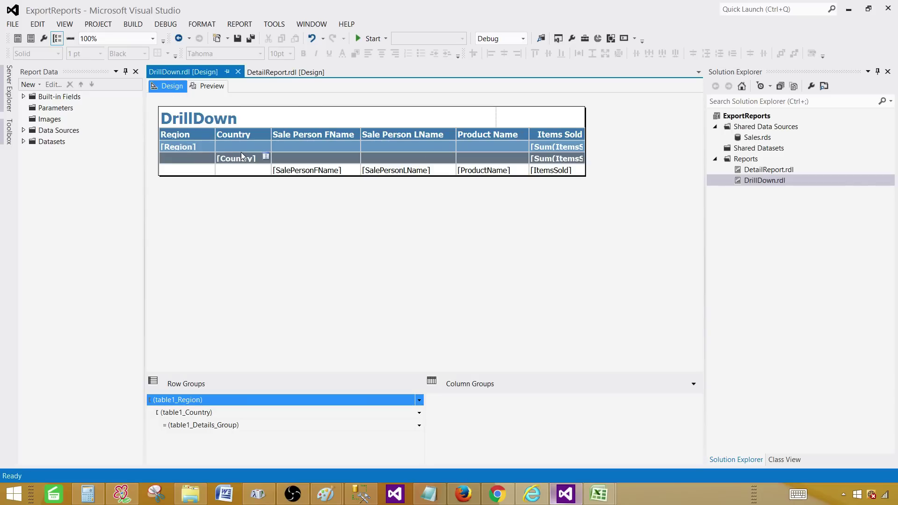
# Preview the DrillDown report, now paged by region from Asia, and export it to Excel
pyautogui.click(212, 86)
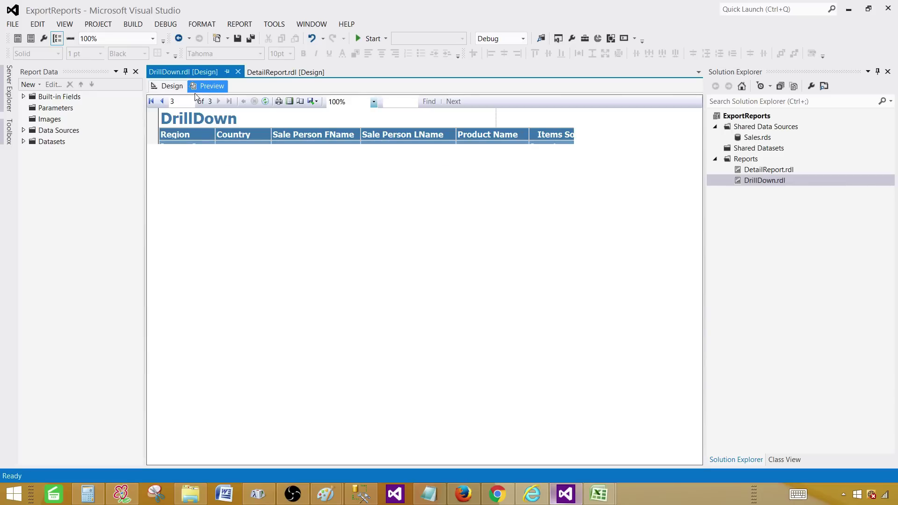
pyautogui.click(317, 101)
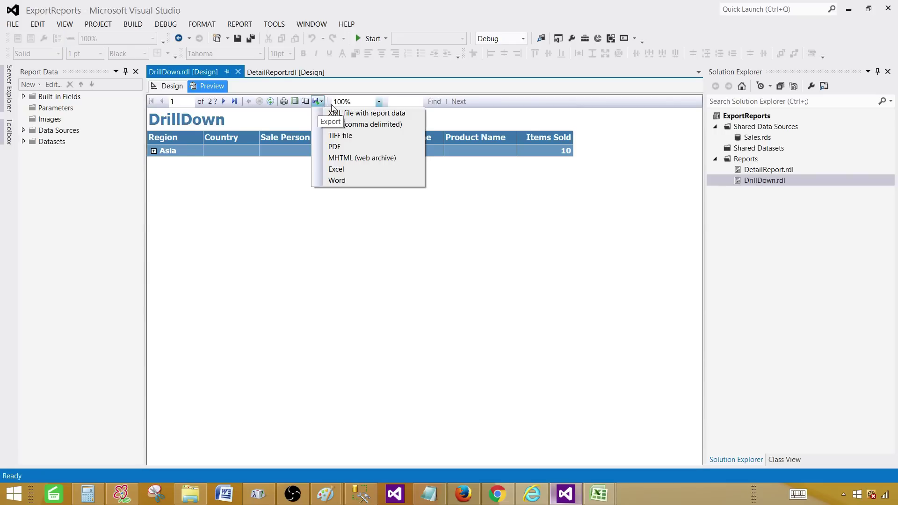
pyautogui.click(344, 169)
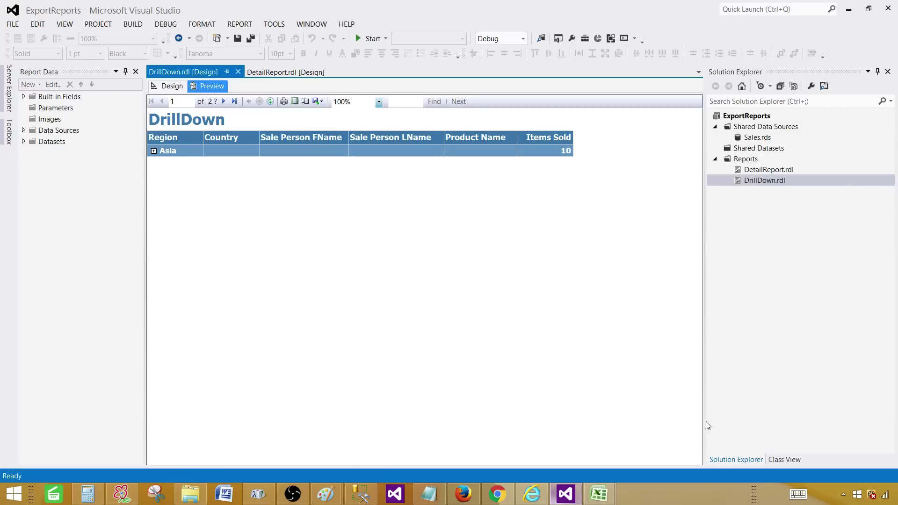
pyautogui.click(538, 496)
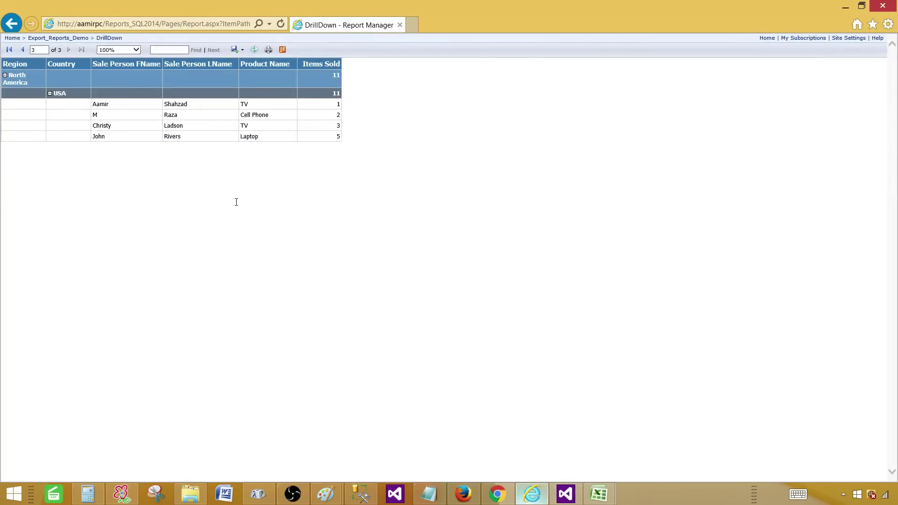
# Reopen DrillDown from Export_Reports_Demo, expand Asia, move to the Europe page, and export to Excel
pyautogui.click(110, 41)
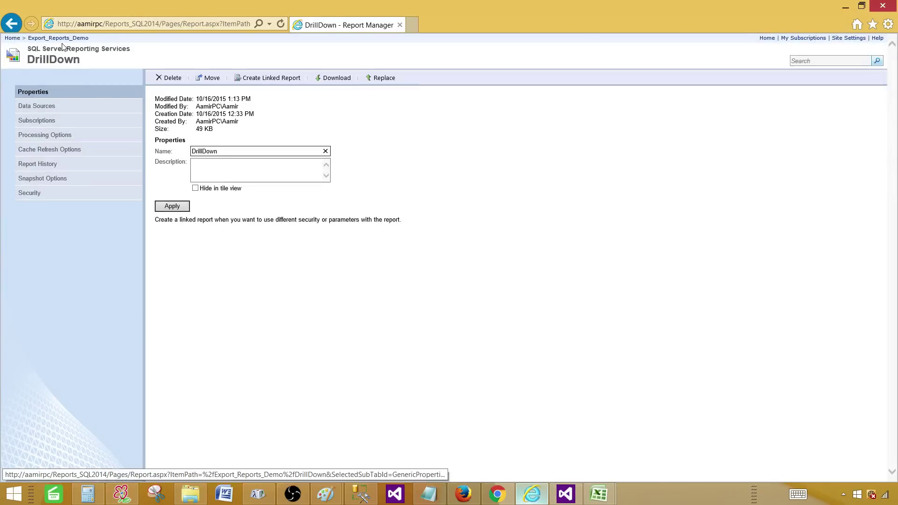
pyautogui.click(60, 39)
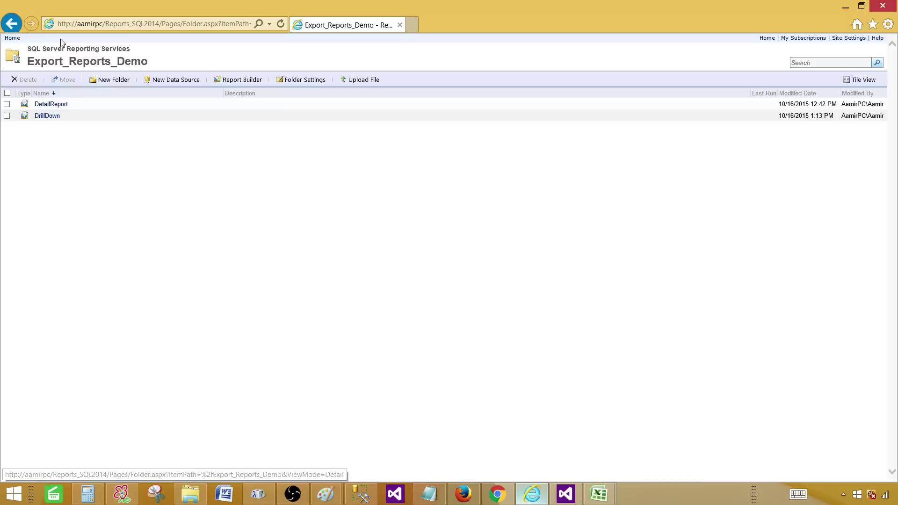
pyautogui.click(49, 117)
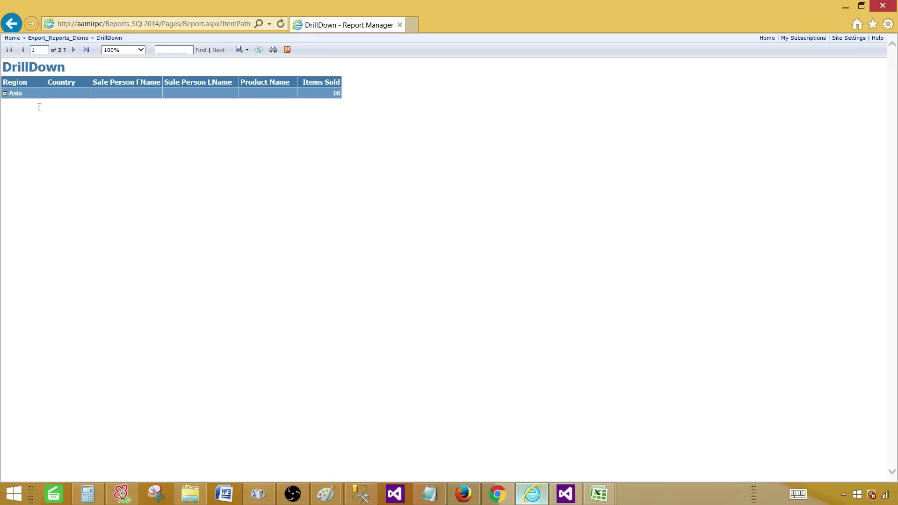
pyautogui.click(5, 94)
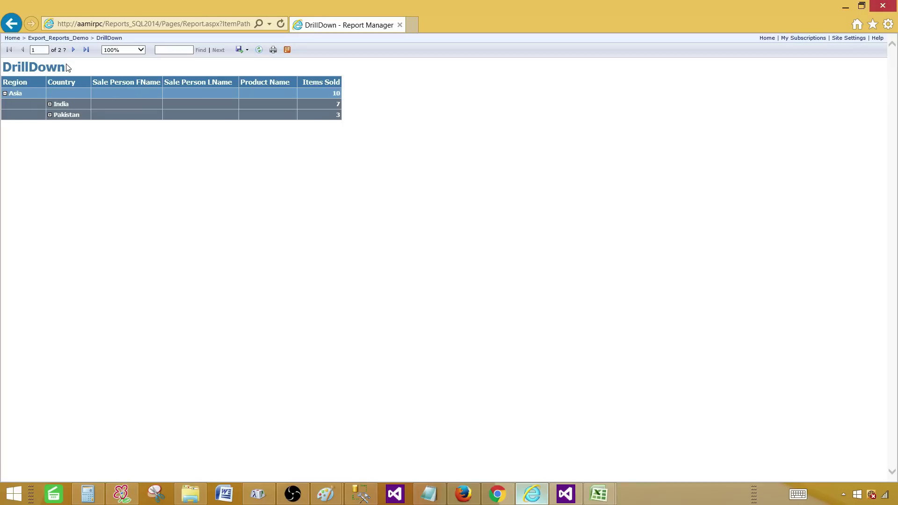
pyautogui.click(74, 49)
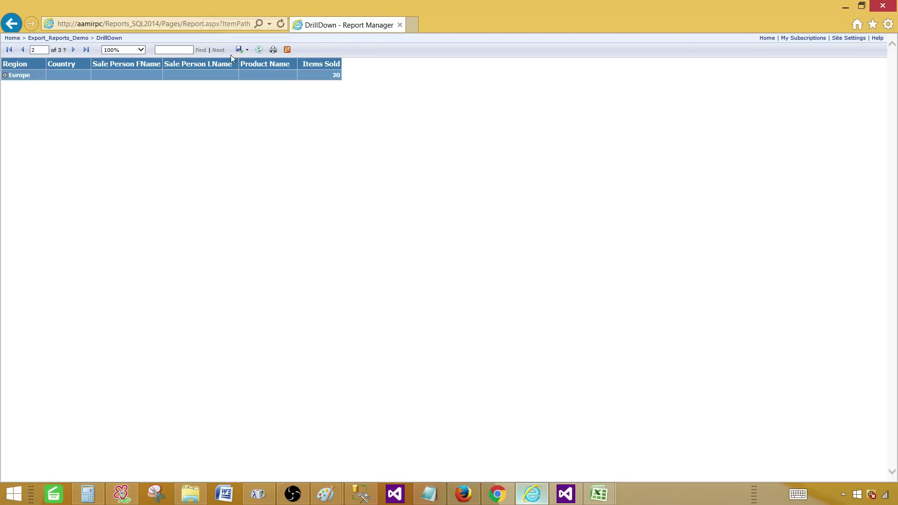
pyautogui.click(247, 50)
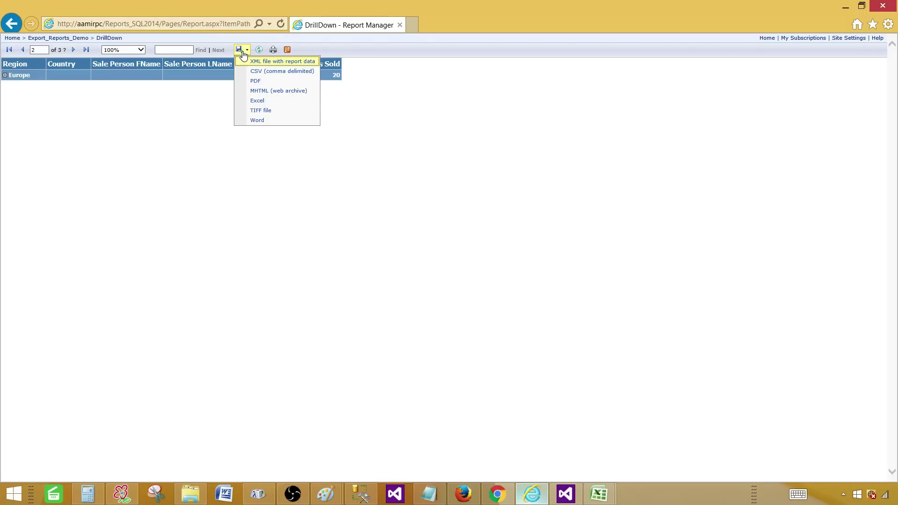
pyautogui.click(254, 101)
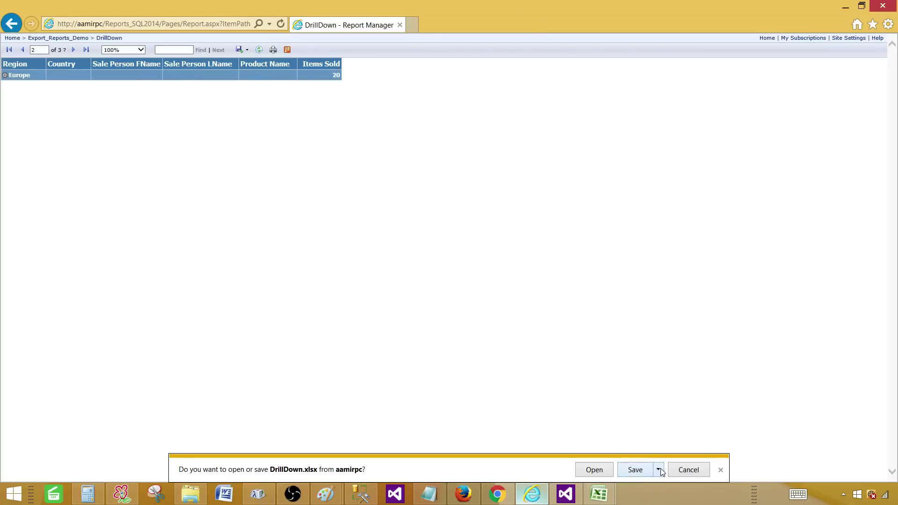
# Save the Excel export as DrillDown_3.xlsx in Videos and open it in Excel
pyautogui.click(658, 470)
pyautogui.click(685, 459)
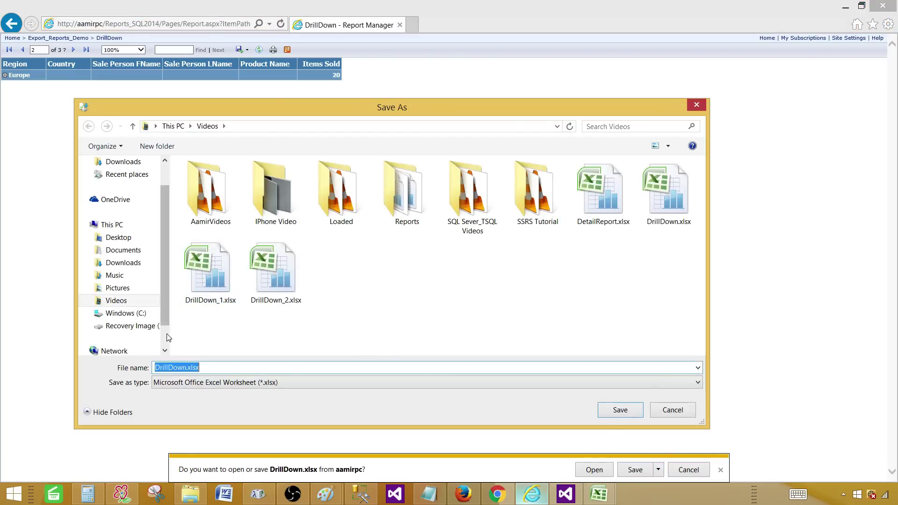
pyautogui.click(186, 367)
pyautogui.write('_3')
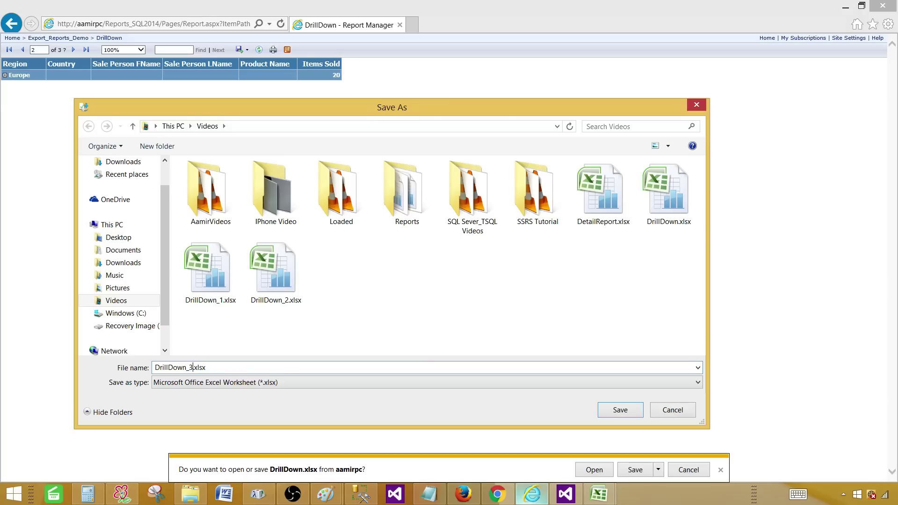
pyautogui.click(608, 409)
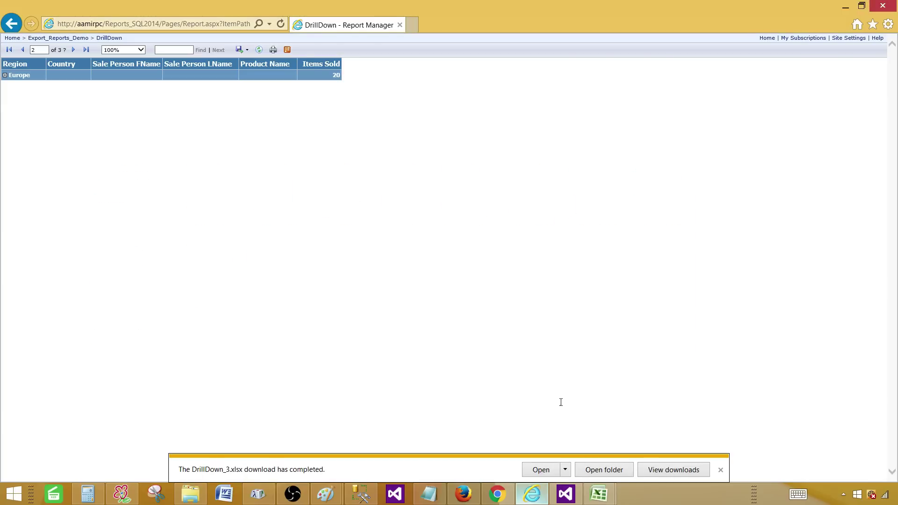
pyautogui.click(541, 469)
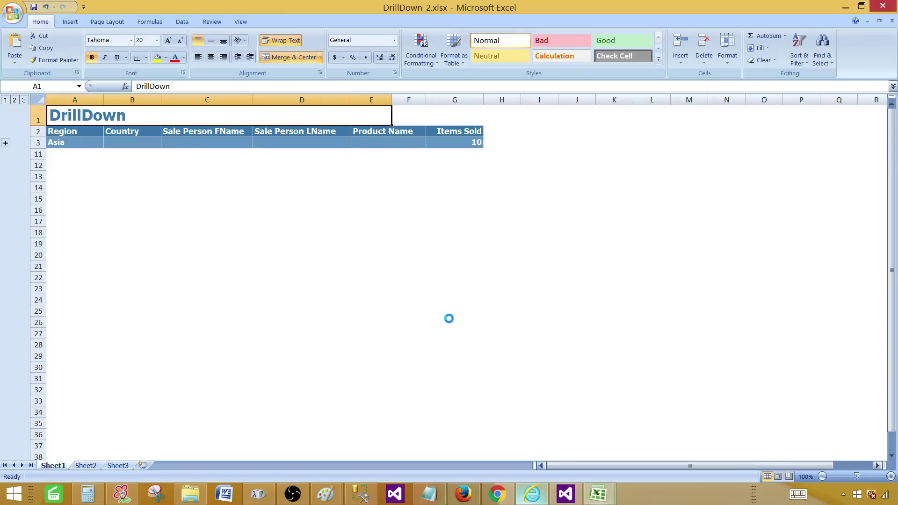
# Check that the Asia, Europe and North America sheets each hold only their region's rows
pyautogui.click(75, 467)
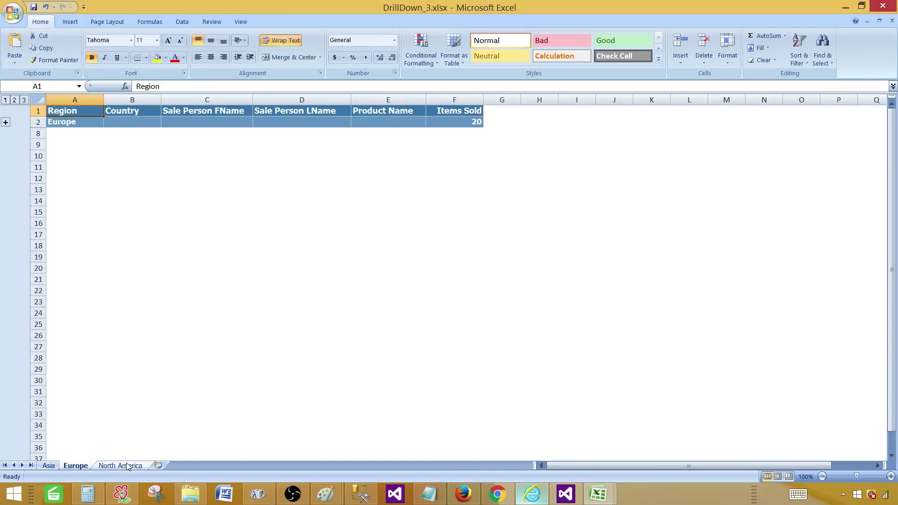
pyautogui.click(116, 466)
pyautogui.click(48, 466)
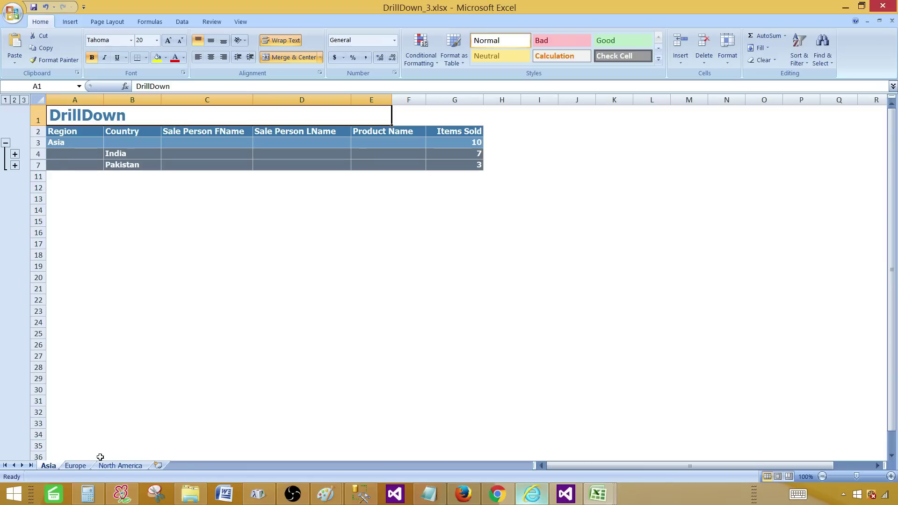
pyautogui.click(75, 465)
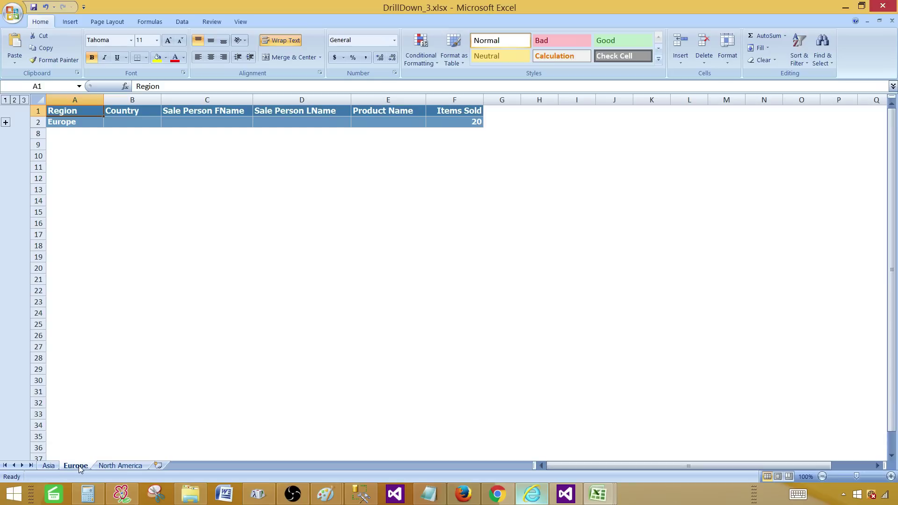
pyautogui.click(107, 467)
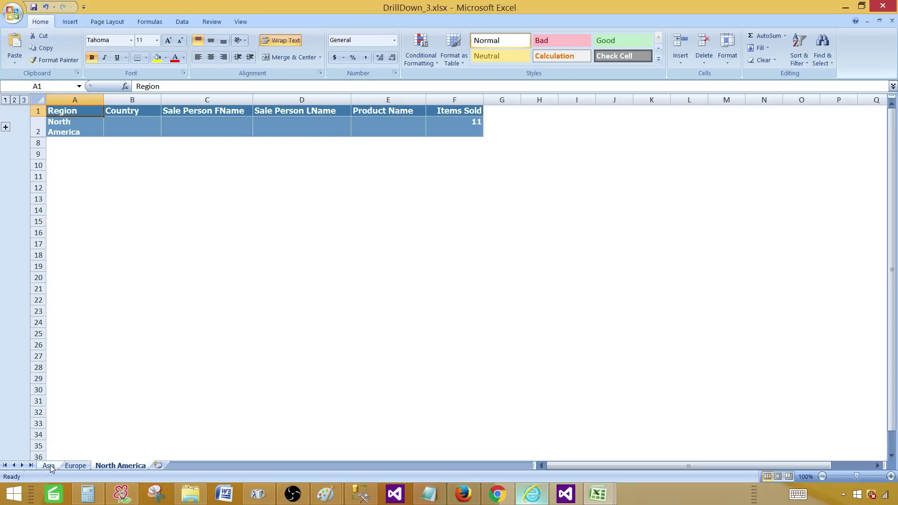
pyautogui.click(50, 465)
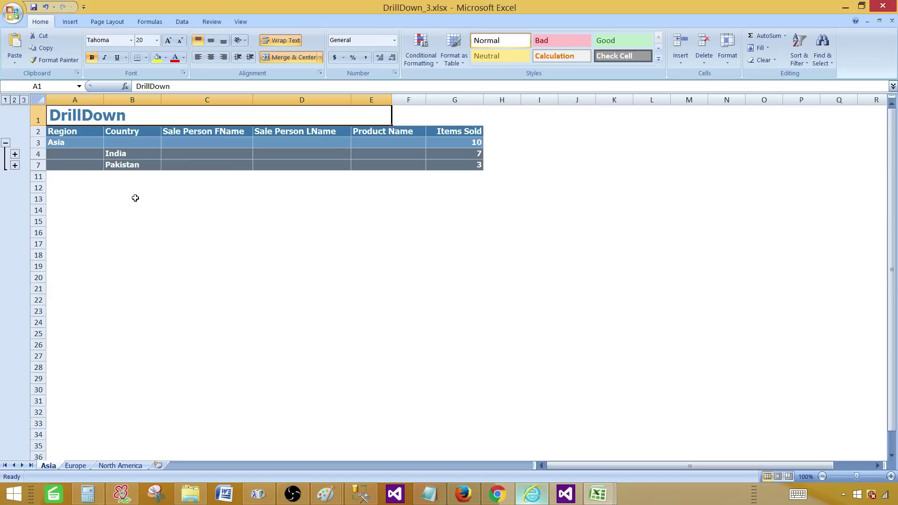
pyautogui.click(75, 465)
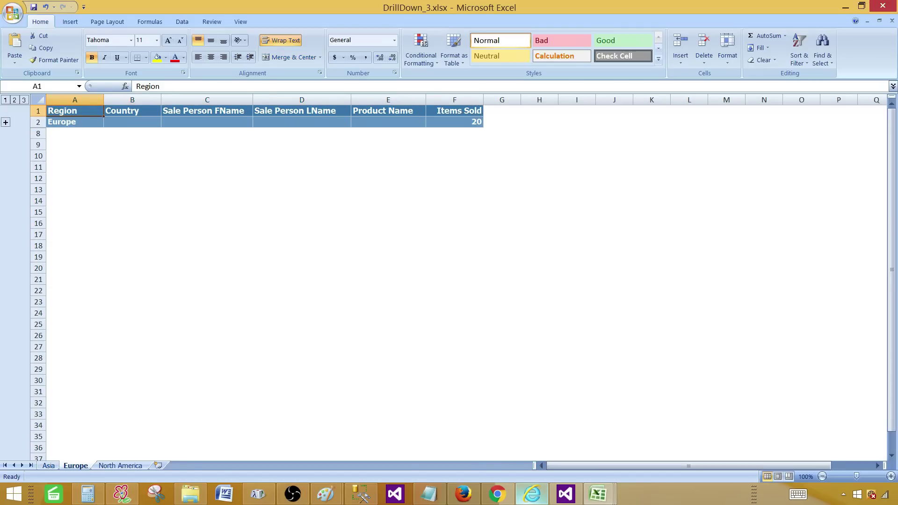
pyautogui.click(574, 495)
pyautogui.click(171, 86)
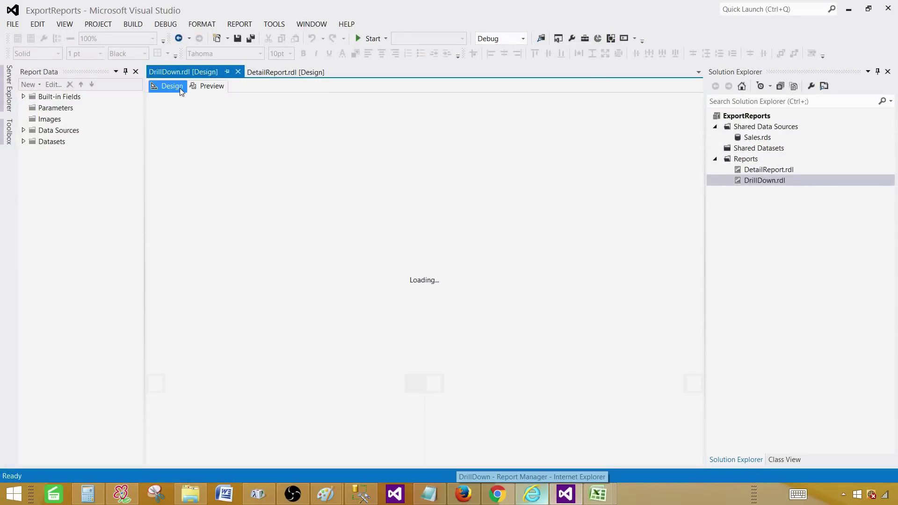
pyautogui.click(281, 119)
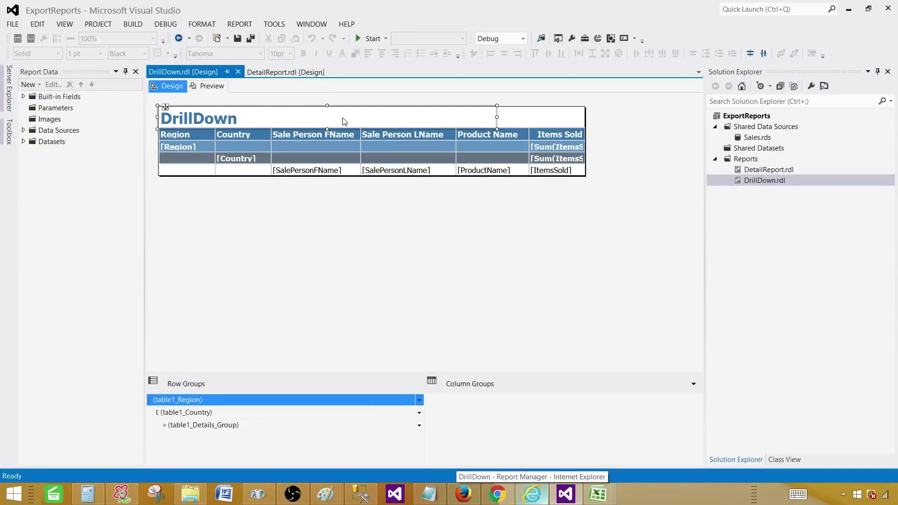